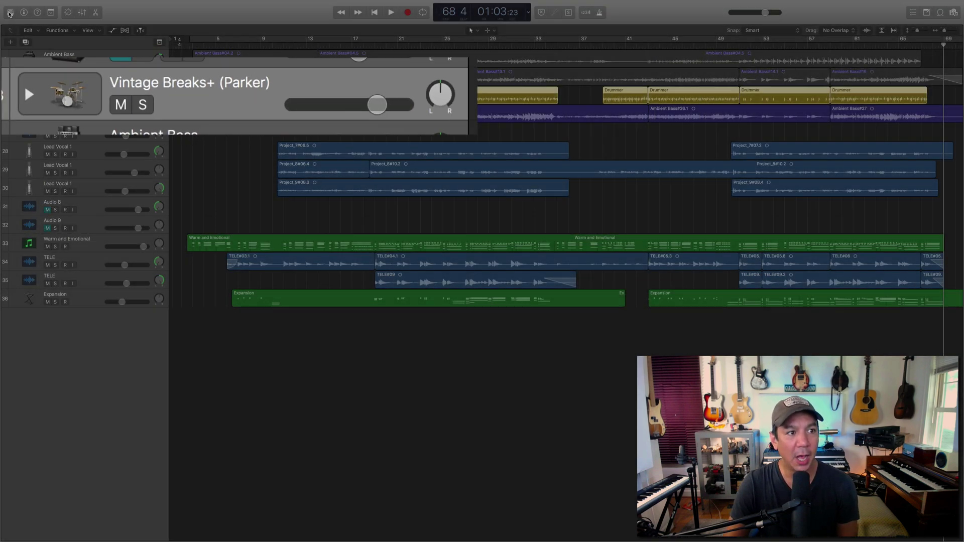
Step: Browse and close the sound library, then expand the Vintage Breaks+ drum stack
left_click(10, 13)
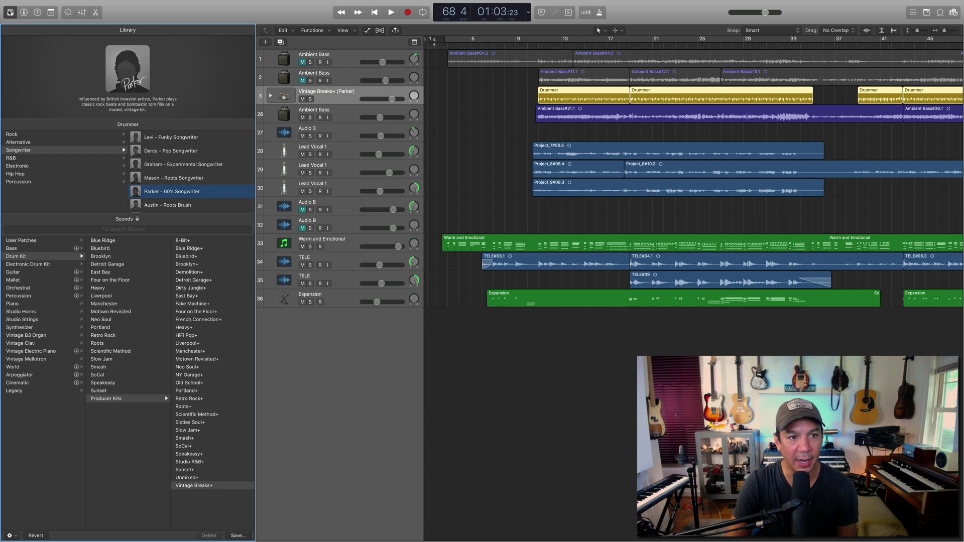
left_click(10, 12)
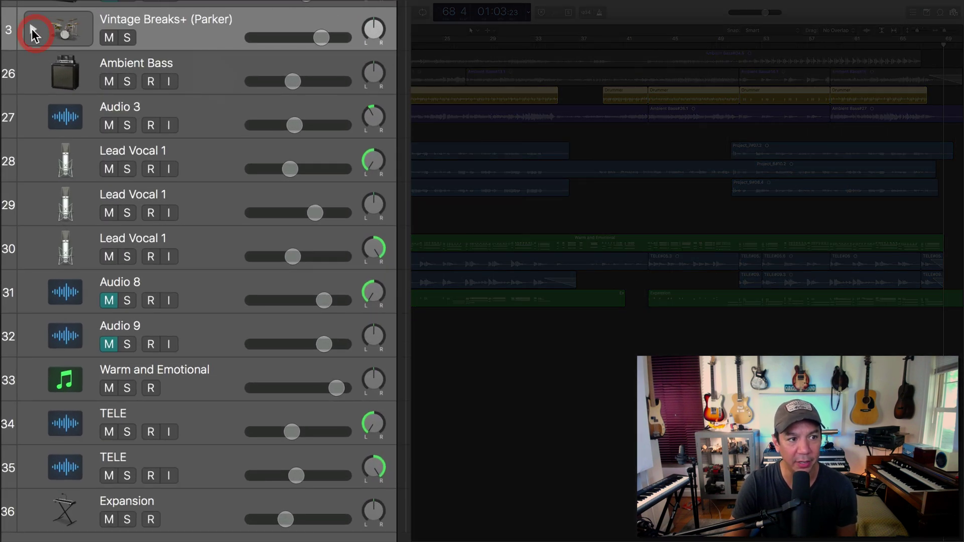
left_click(31, 29)
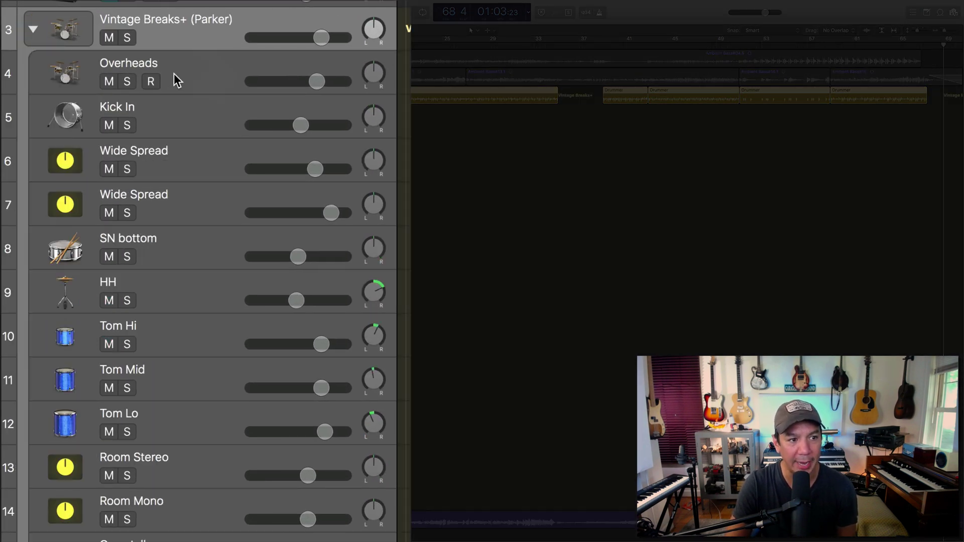
scroll(189, 220, "down", 2)
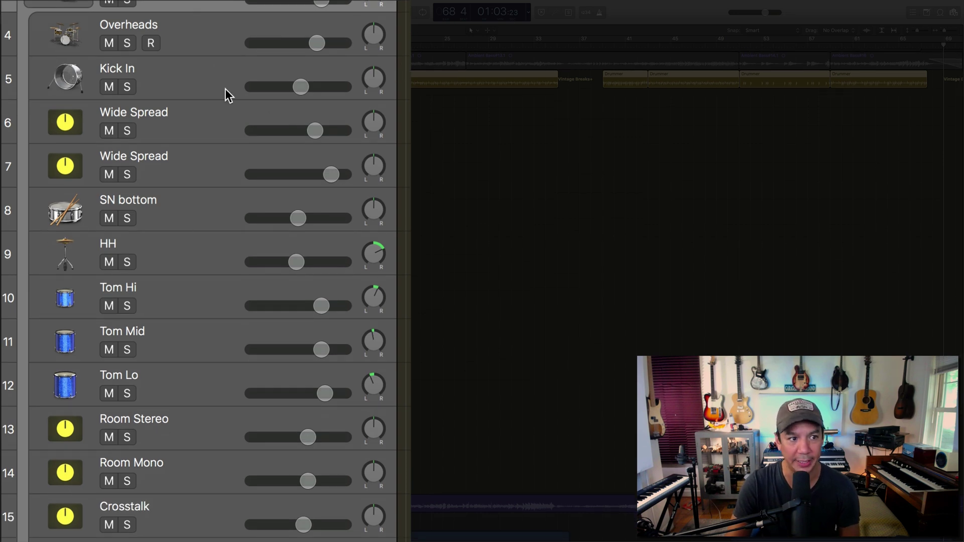
Step: Select the Overheads, Kick In, both Wide Spread and SN bottom kit tracks in turn
left_click(194, 46)
left_click(191, 86)
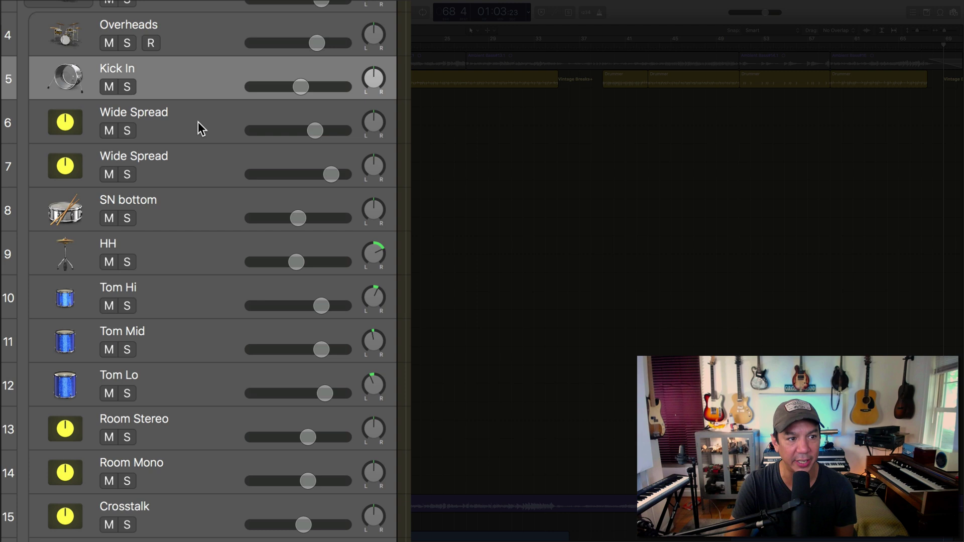
left_click(185, 125)
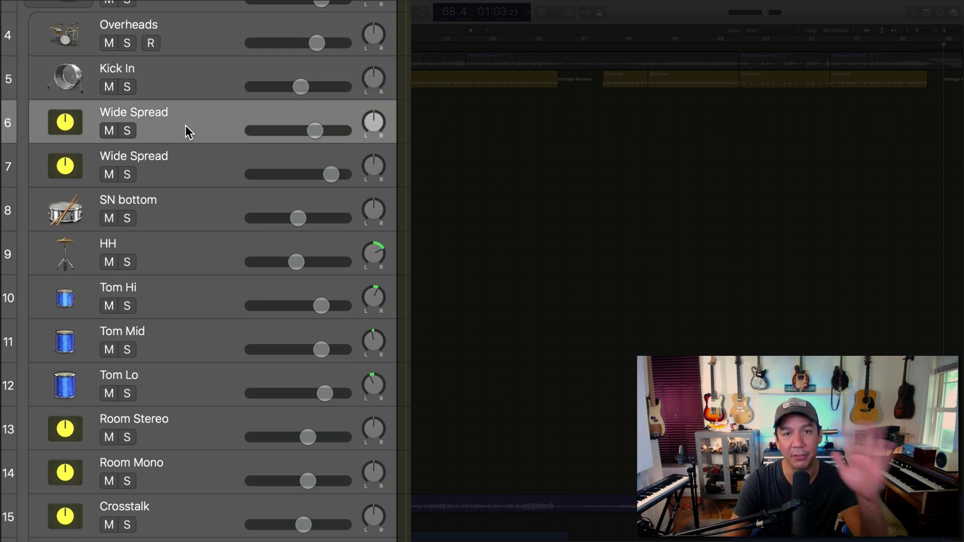
left_click(179, 170)
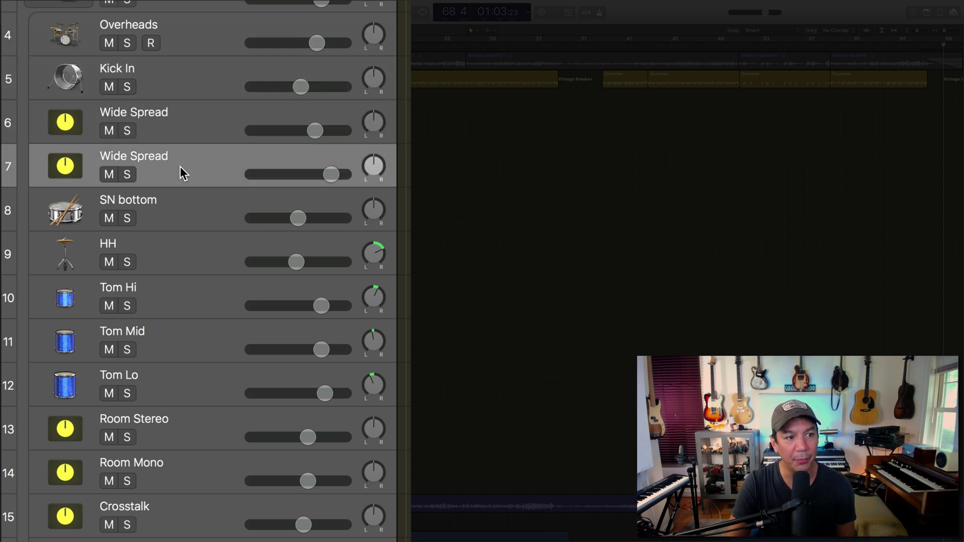
left_click(185, 216)
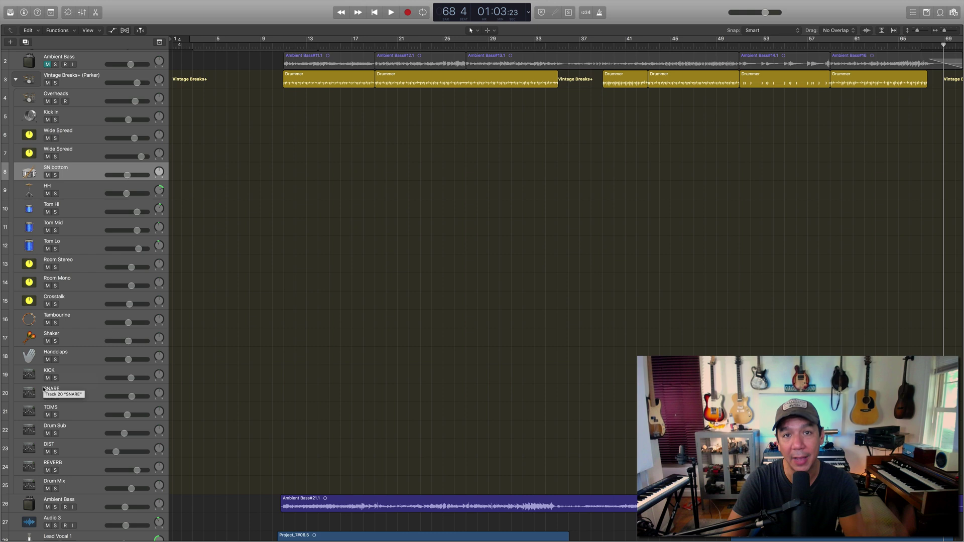
Step: Solo the Vintage Breaks+ drummer track after toggling its mute off again
left_click(84, 82)
left_click(48, 83)
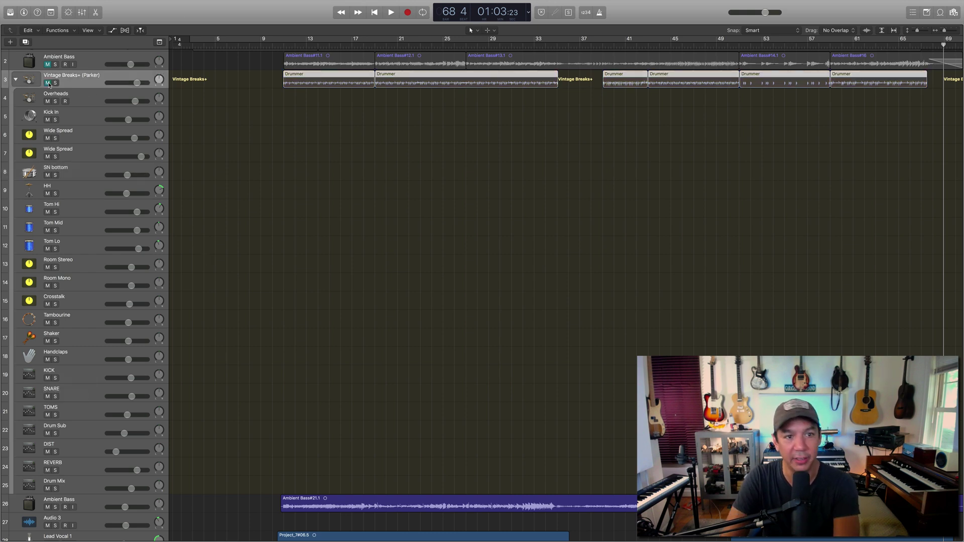
left_click(50, 84)
left_click(55, 84)
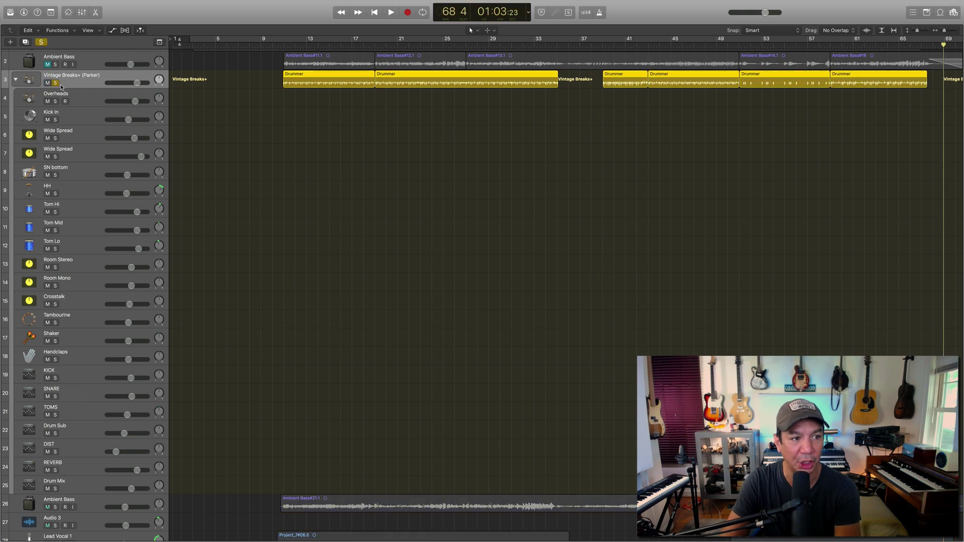
Step: Play the soloed beat from bar 11, stop it, and collapse the kit tracks
left_click_drag(284, 44, 272, 44)
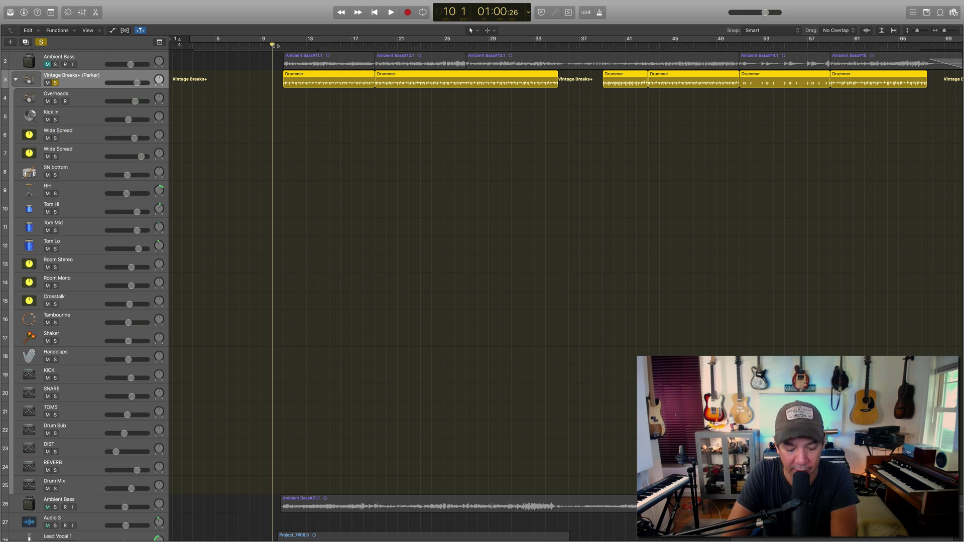
key("s")
key("s")
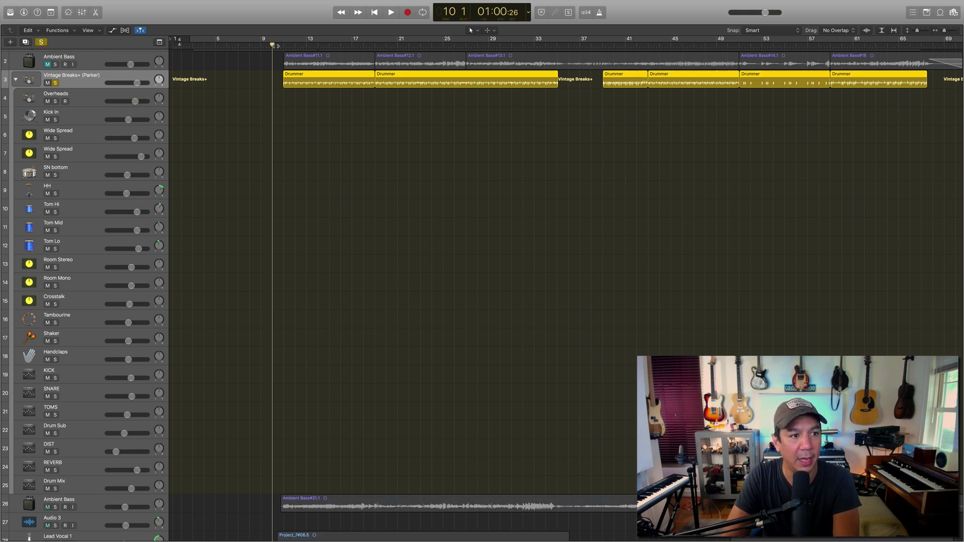
left_click(284, 46)
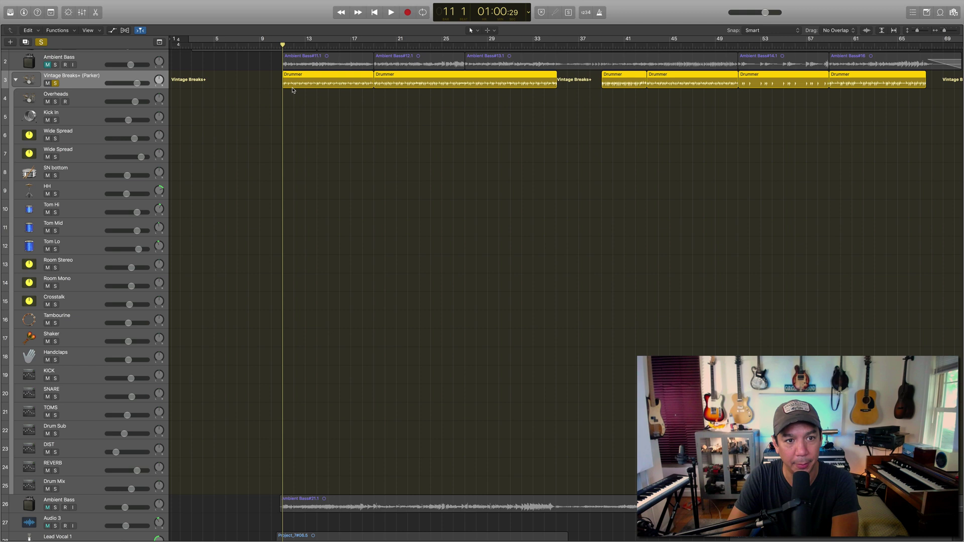
key("space")
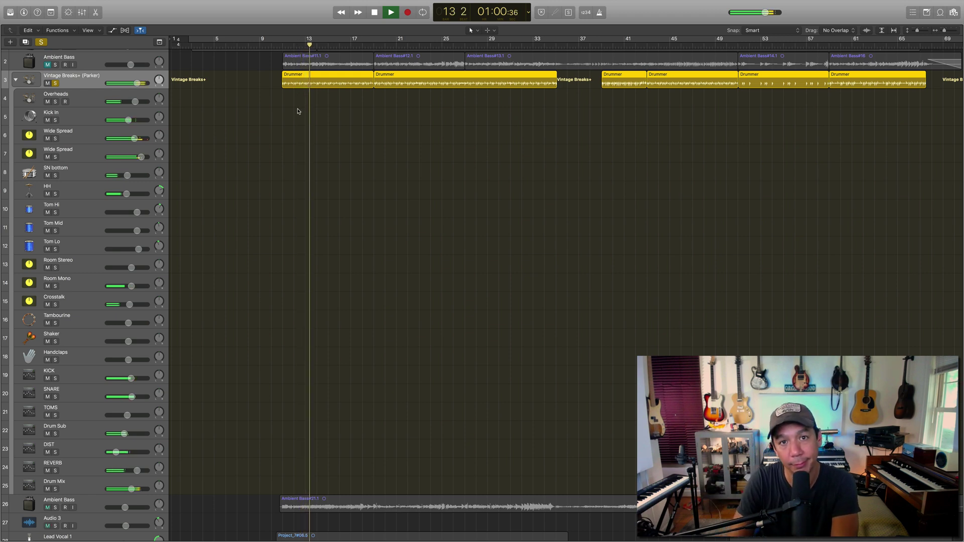
key("space")
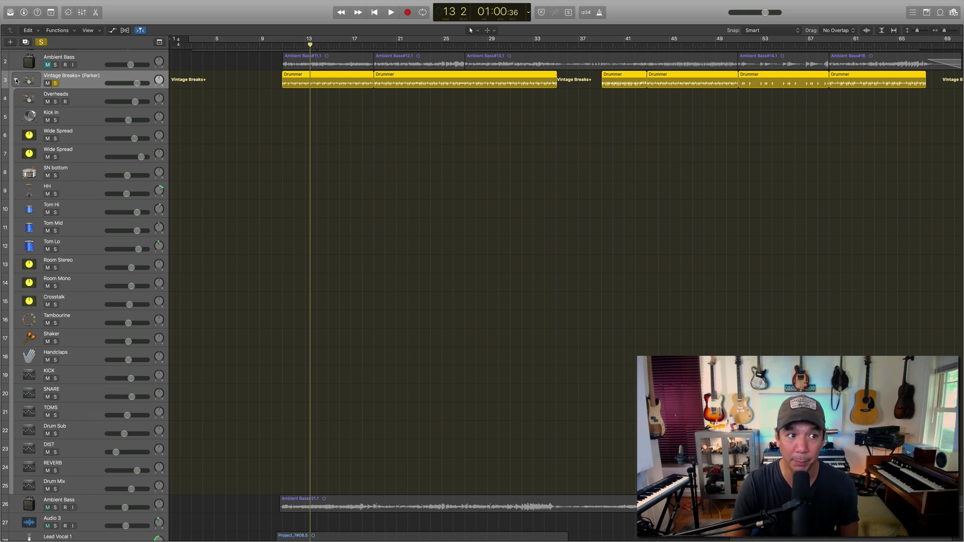
left_click(16, 81)
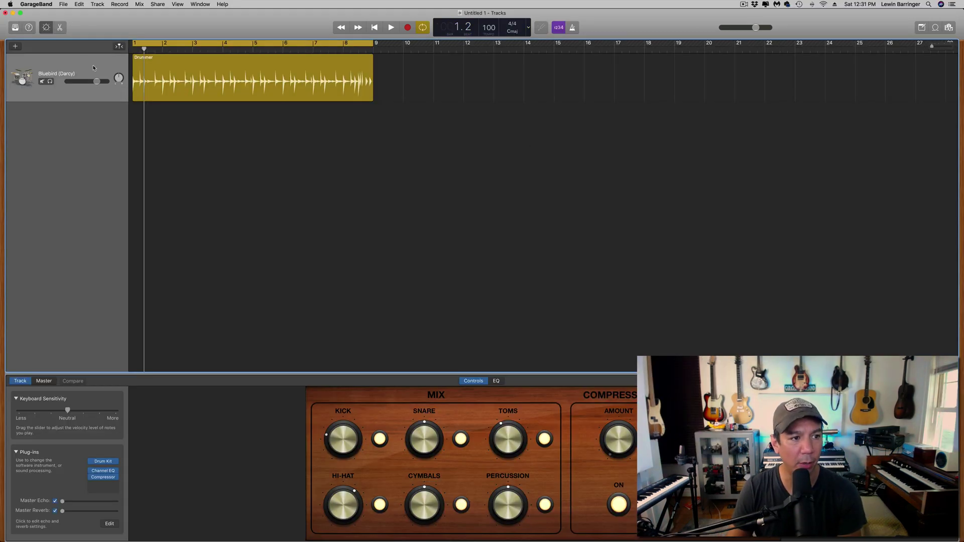
Step: Select the Bluebird (Darcy) Drummer region and play it briefly before stopping
left_click(83, 64)
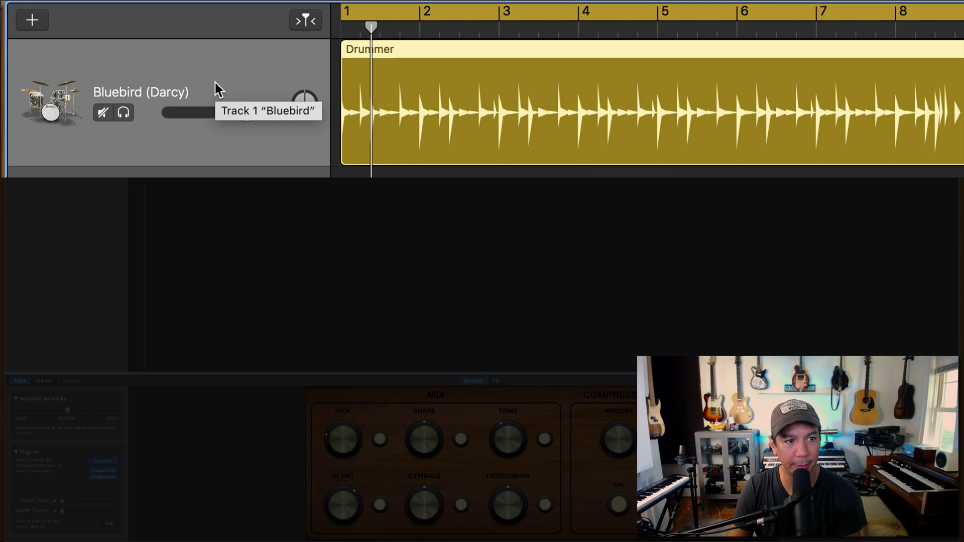
key("space")
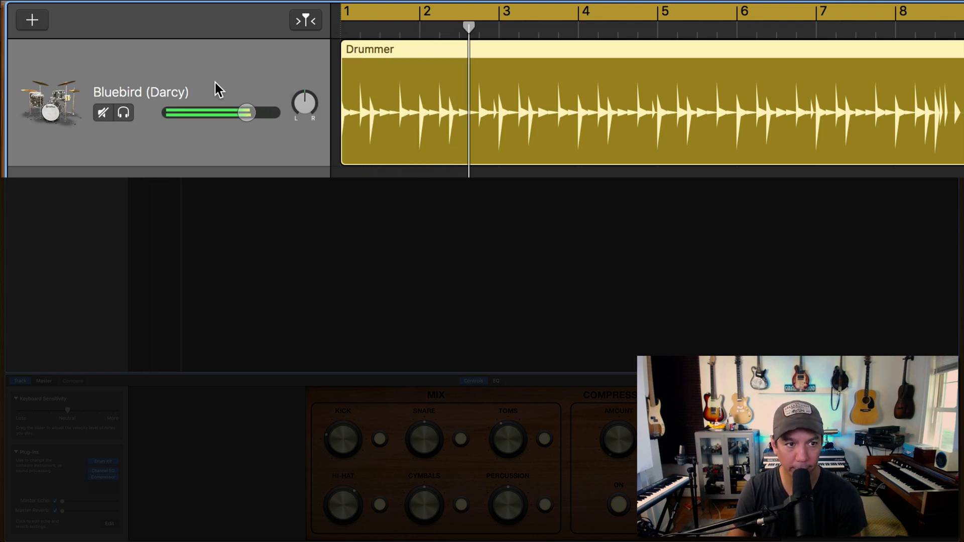
key("space")
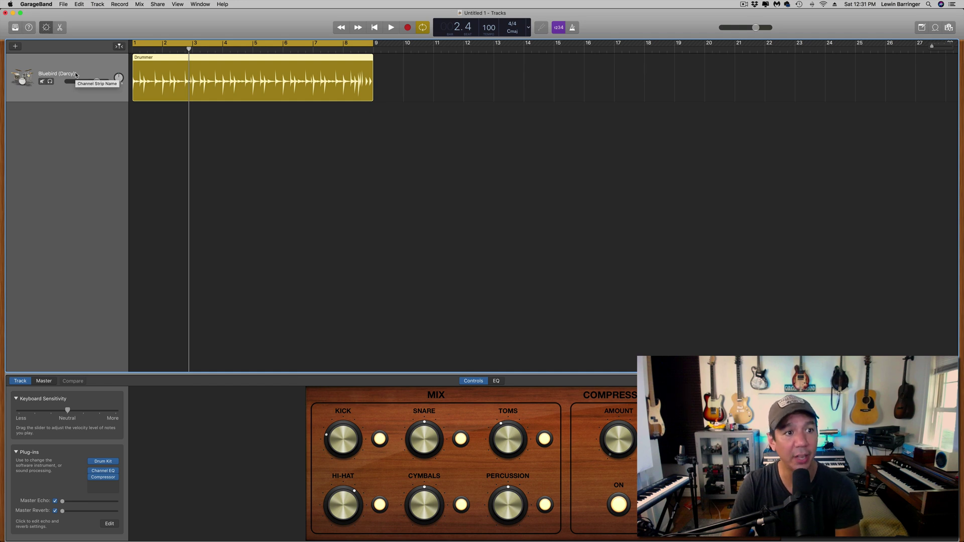
Step: Create a new software instrument track loaded with the Bluebird drum kit
left_click(16, 46)
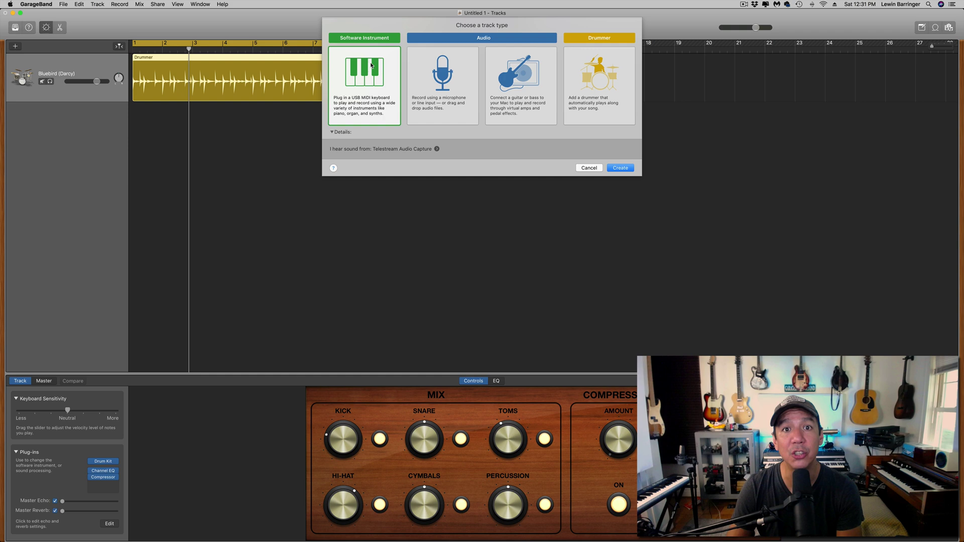
left_click(630, 170)
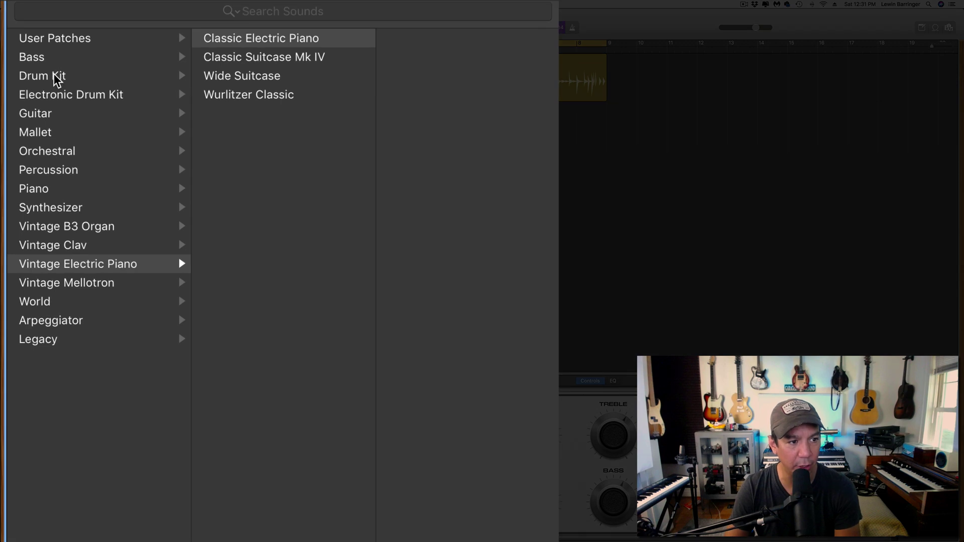
left_click(27, 177)
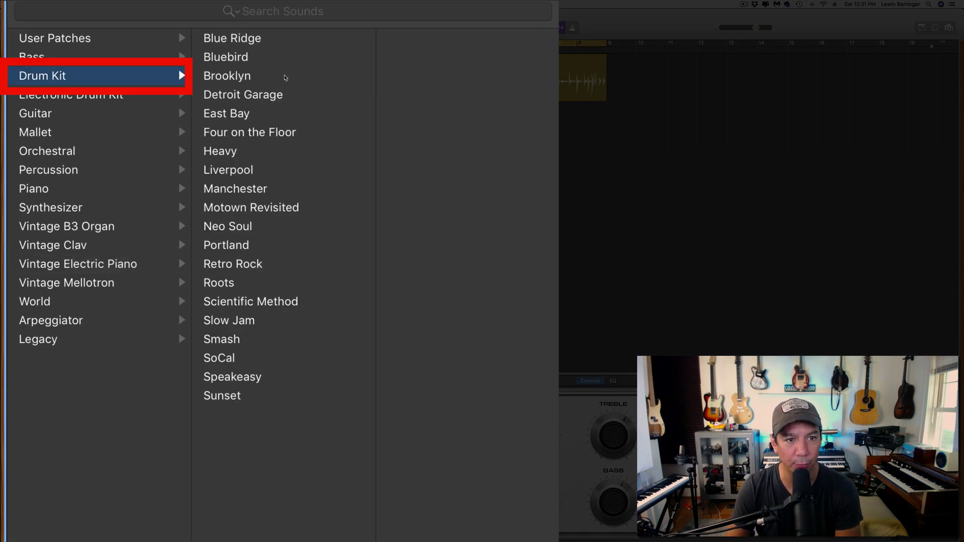
left_click(241, 61)
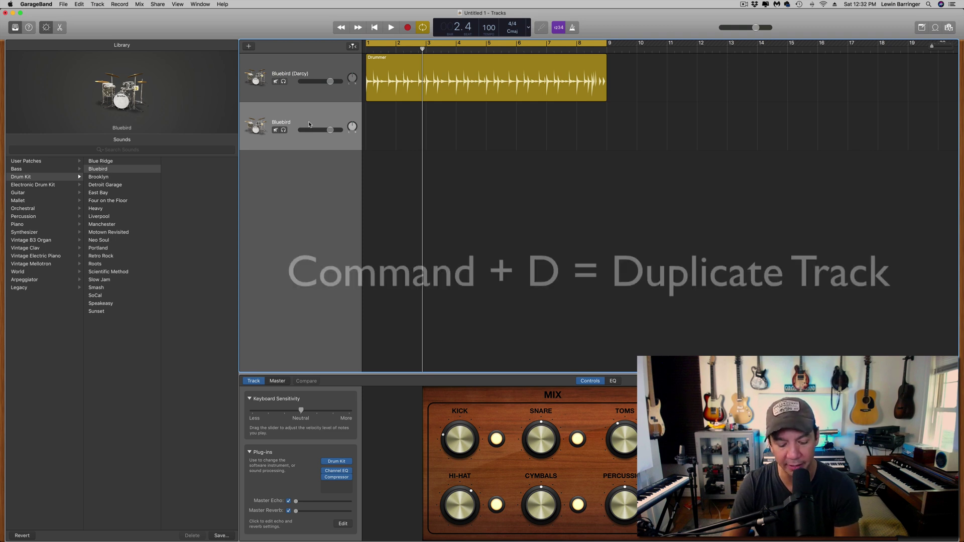
Step: Duplicate the Bluebird track and copy the Drummer region from the Darcy track
key("super+d")
key("super+d")
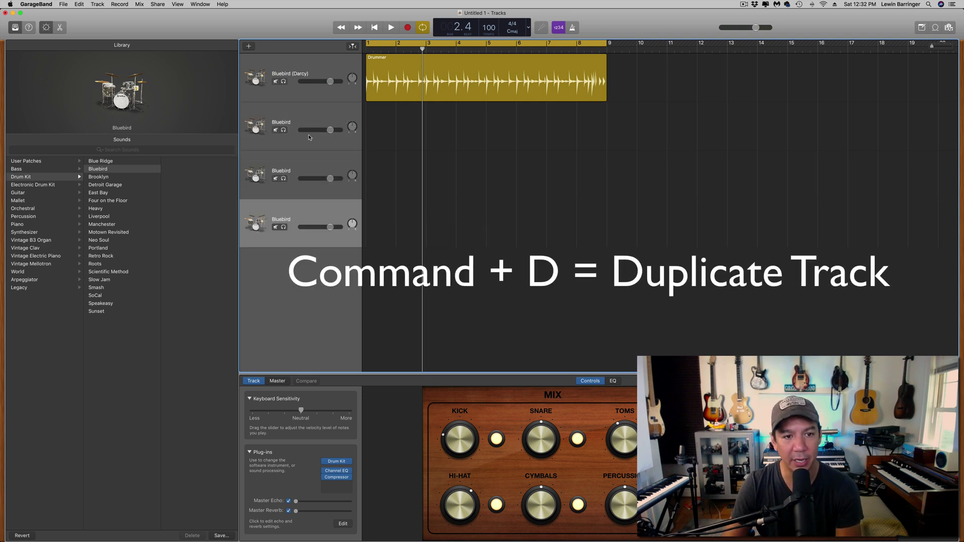
left_click(306, 111)
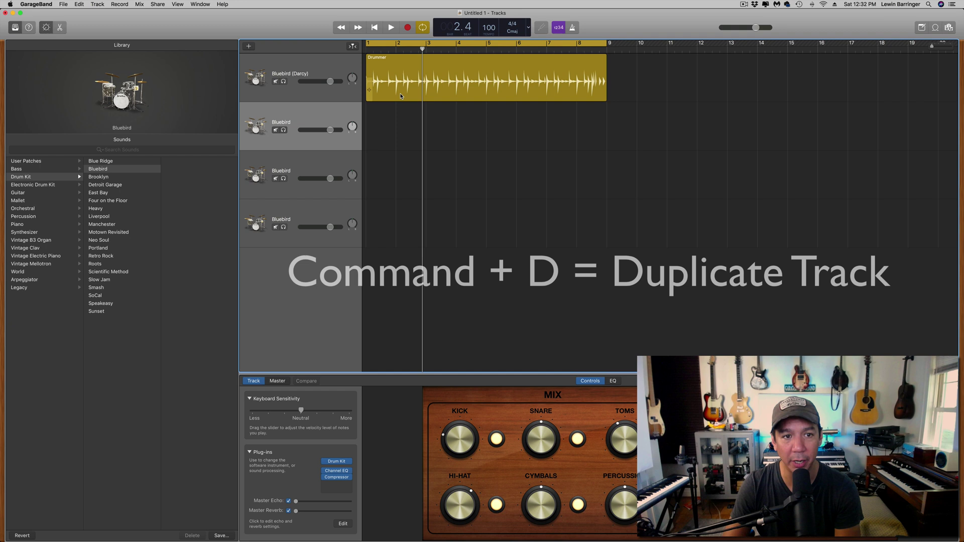
left_click(484, 81)
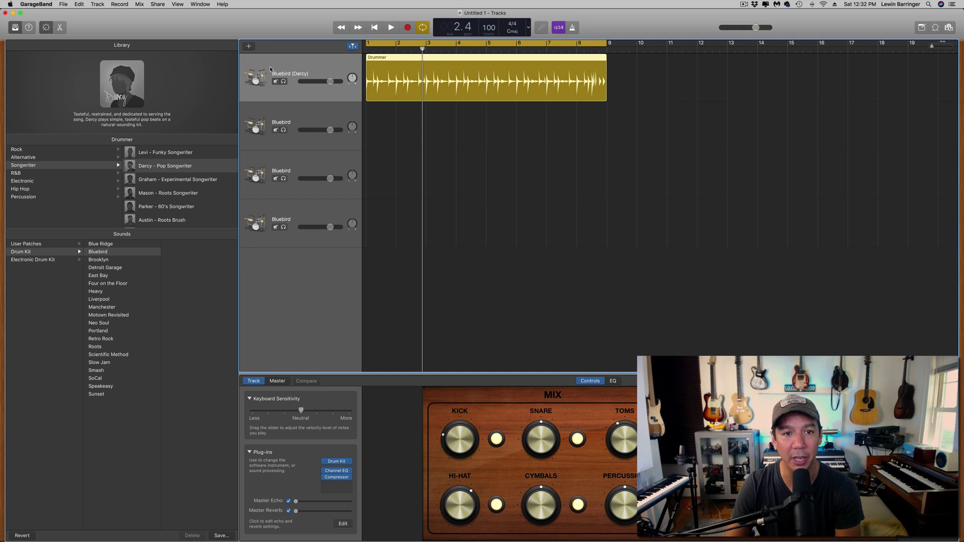
key("Return")
key("space")
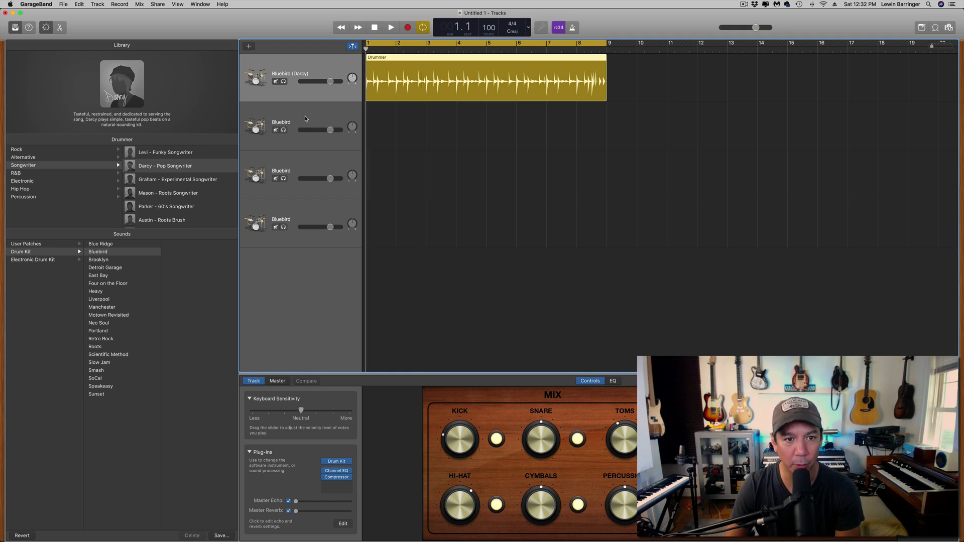
Step: Paste the Drummer beat onto the second Bluebird track, hide the library, and mute the Darcy track
left_click(305, 119)
key("space")
key("super+v")
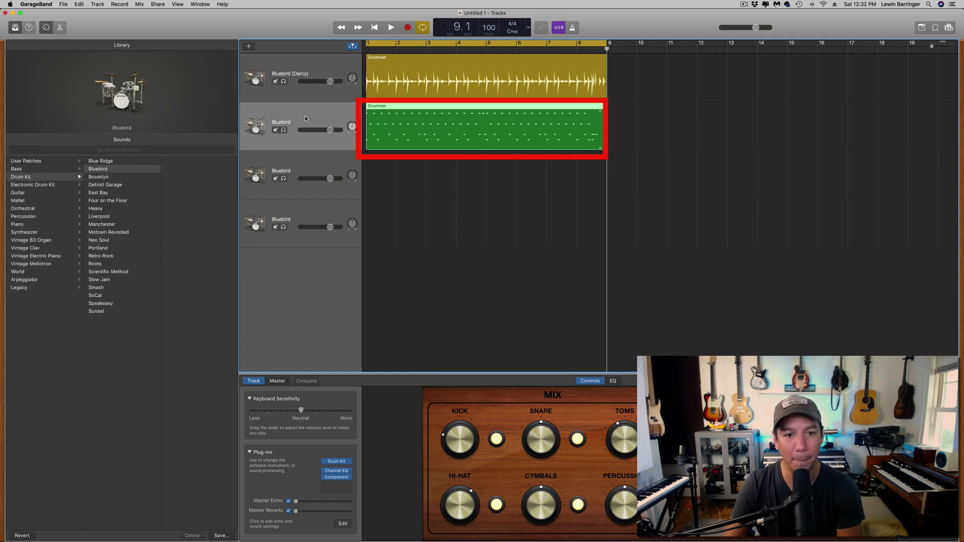
left_click(15, 27)
left_click(42, 82)
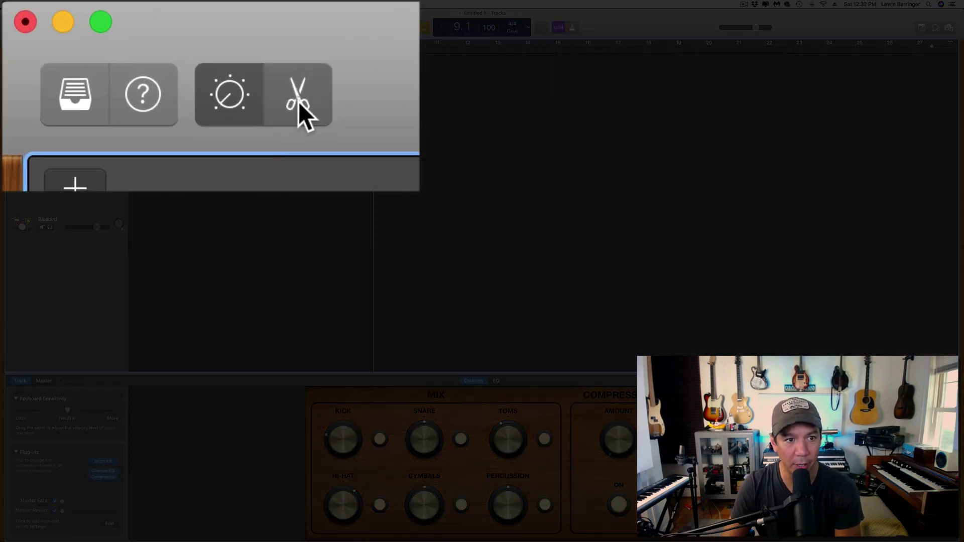
Step: In the Piano Roll, select both hi-hat note rows and cut them from the region
left_click(60, 29)
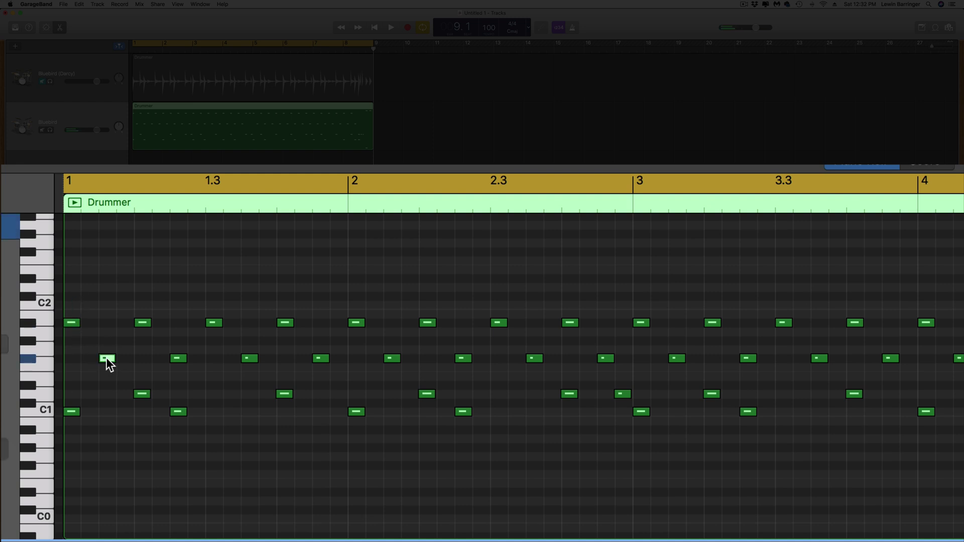
left_click(142, 395)
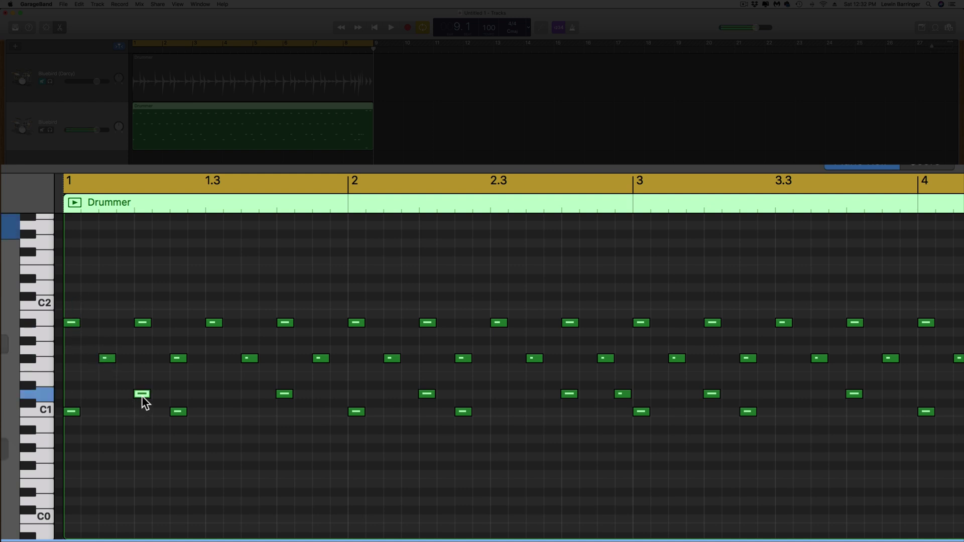
left_click(70, 413)
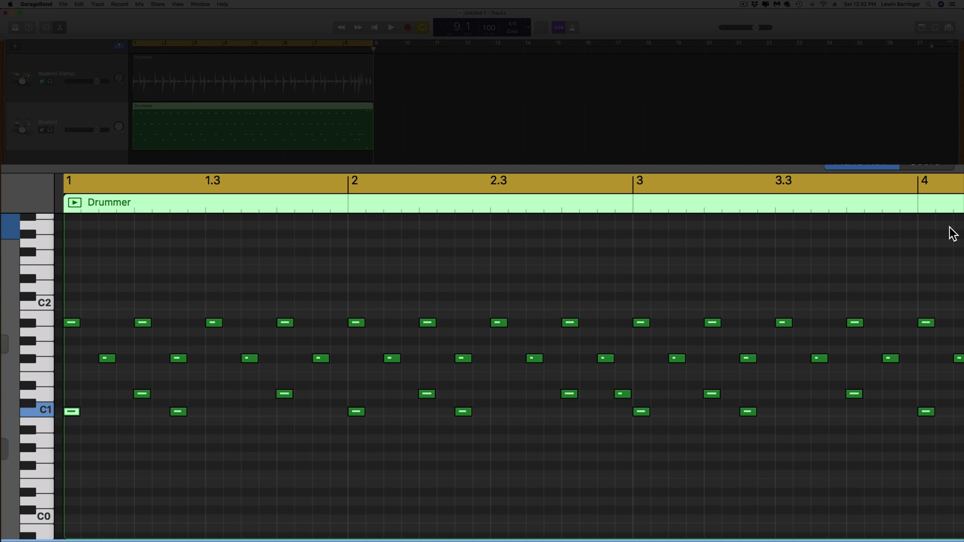
left_click(29, 324)
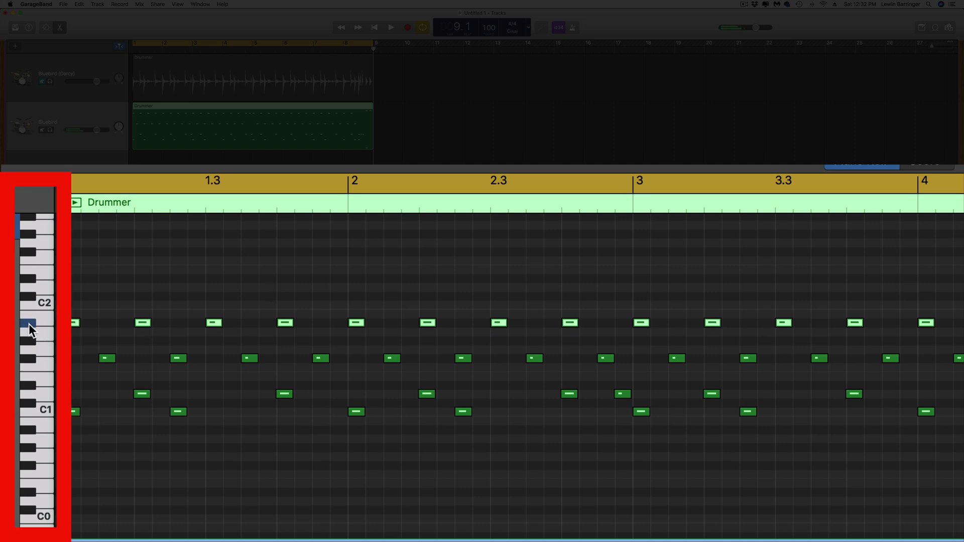
left_click(32, 357, "shift")
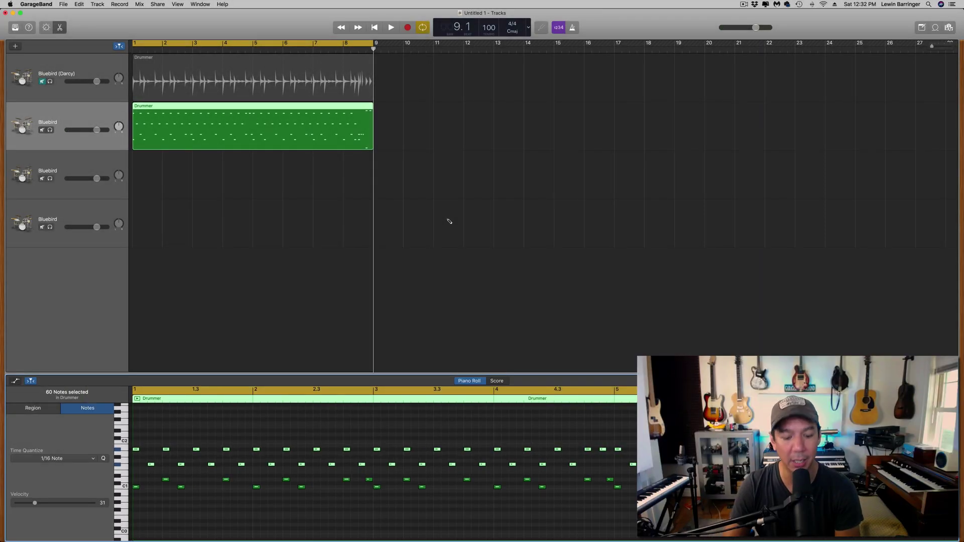
key("Delete")
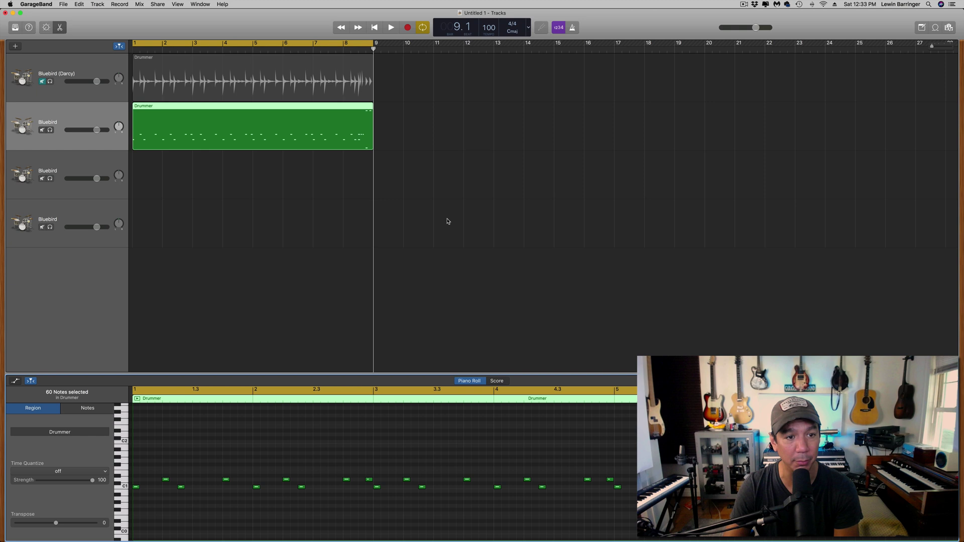
Step: Paste the hi-hat notes onto the third Bluebird track, play back, and mute track 2
left_click(97, 166)
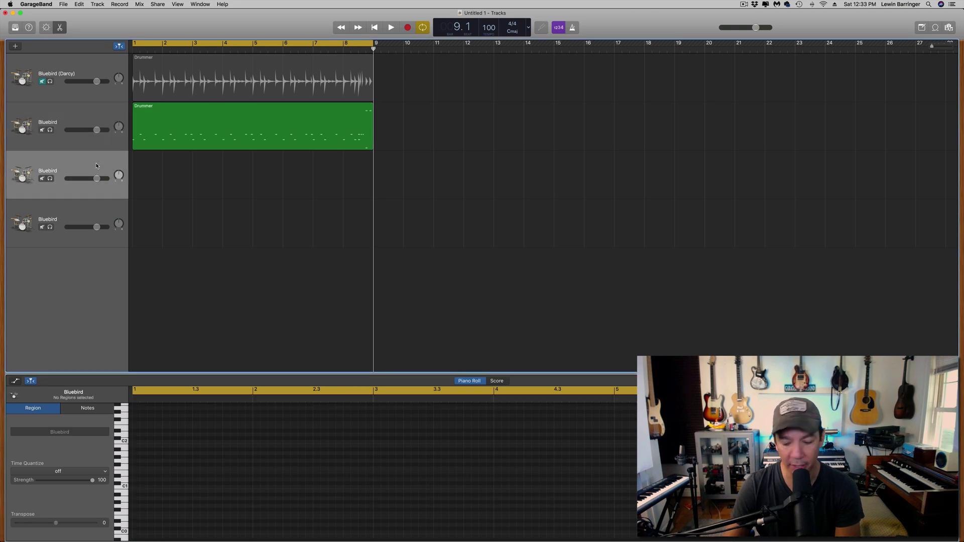
key("r")
key("cmd+v")
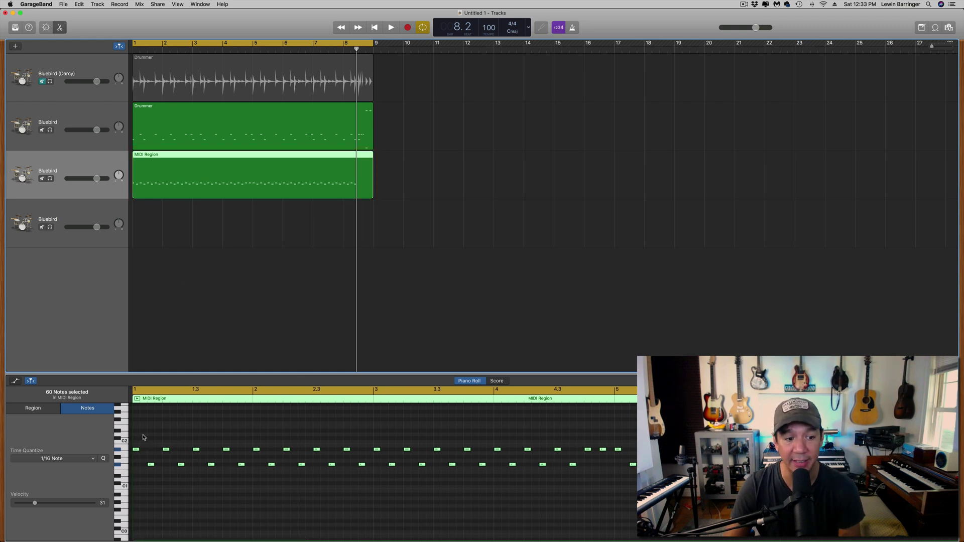
key("Return")
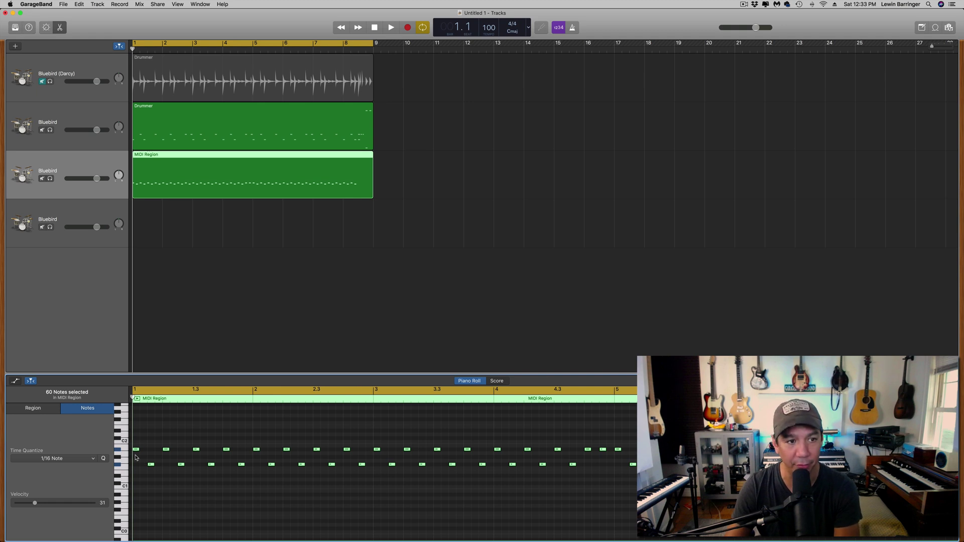
key("space")
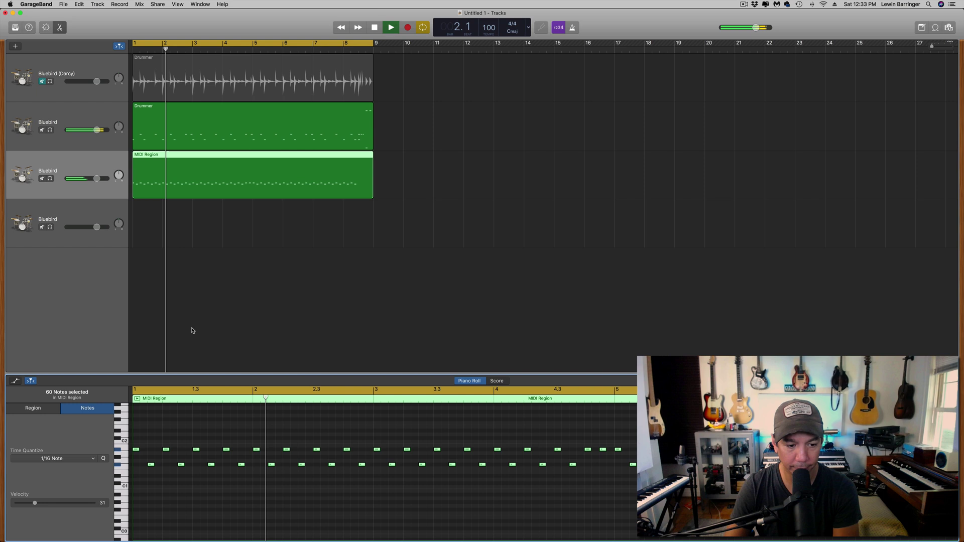
key("space")
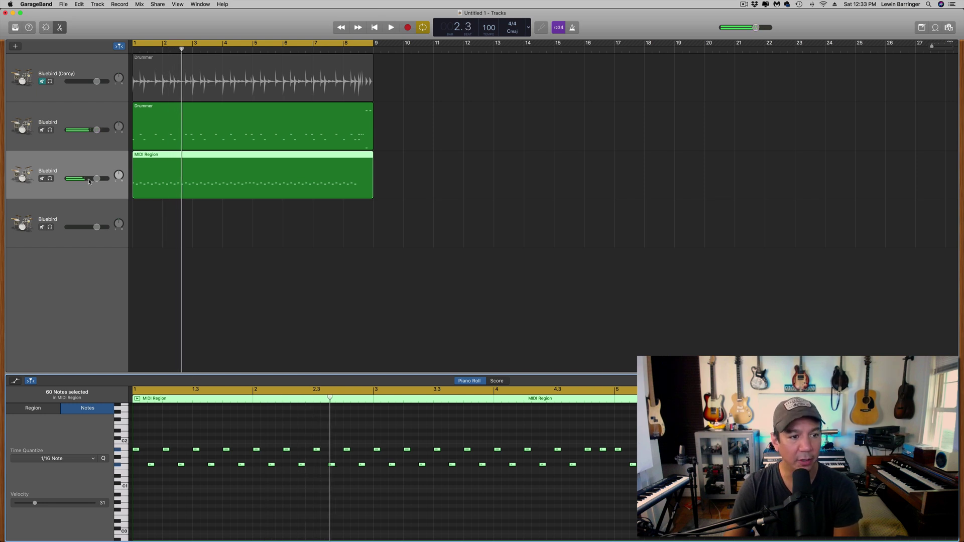
left_click(42, 131)
Step: Select every note in the snare row and cut them from the Drummer region
key("Return")
key("space")
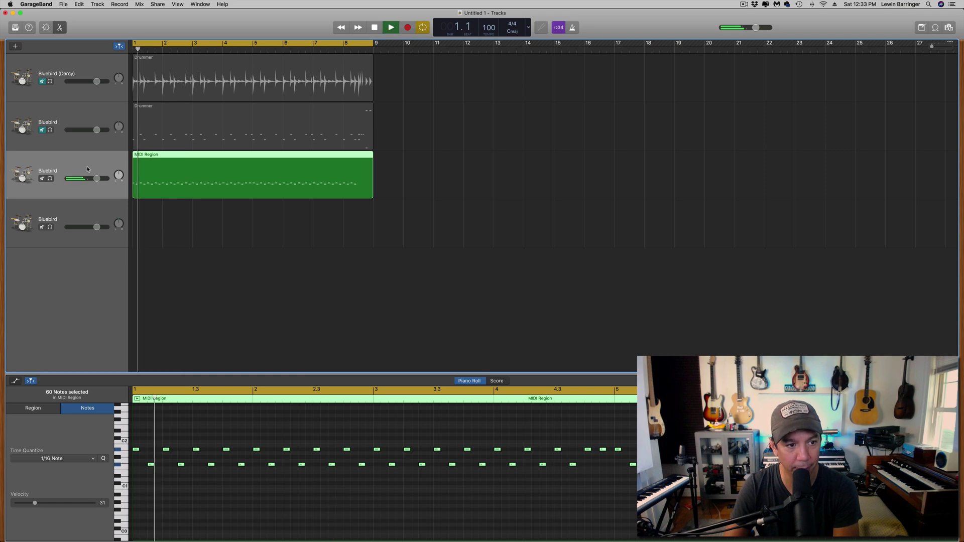
key("Up")
key("space")
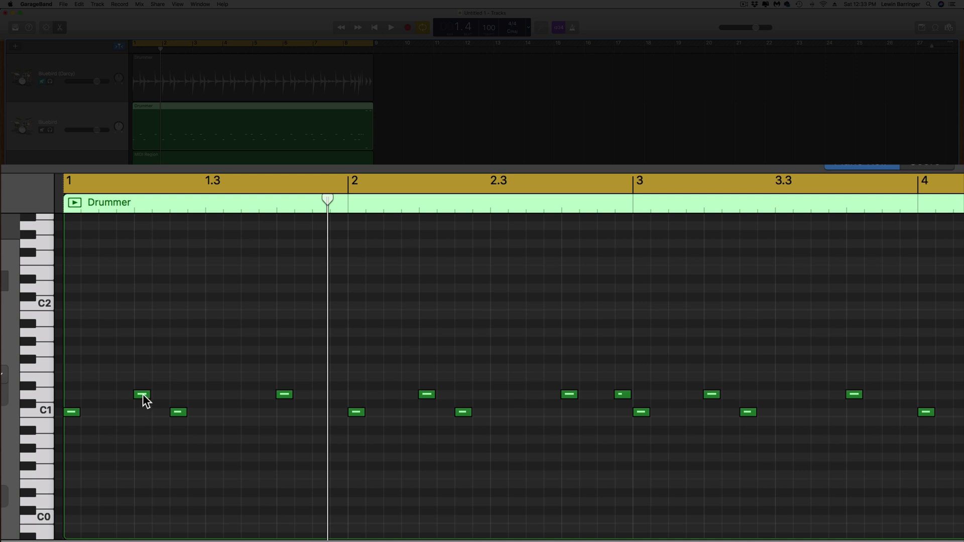
left_click(142, 395)
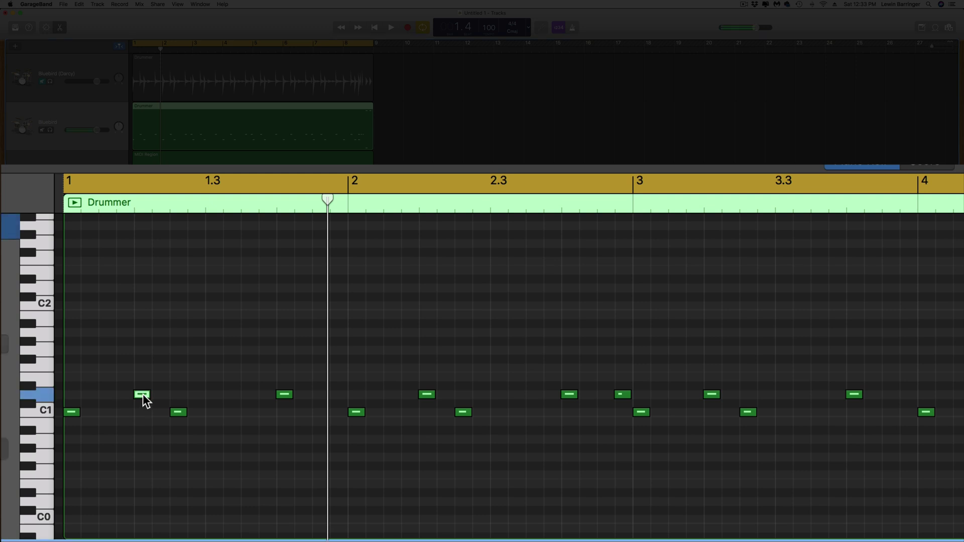
left_click(46, 396)
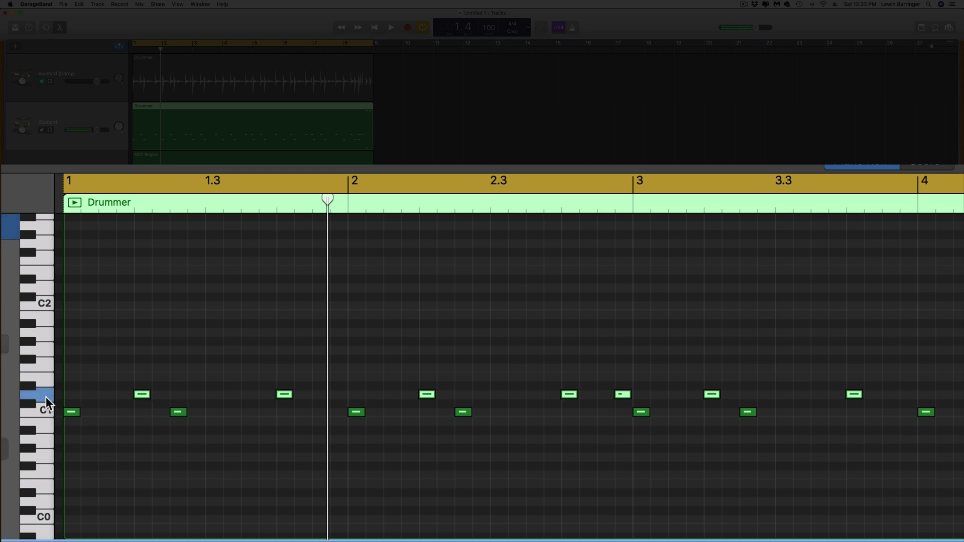
left_click(152, 201)
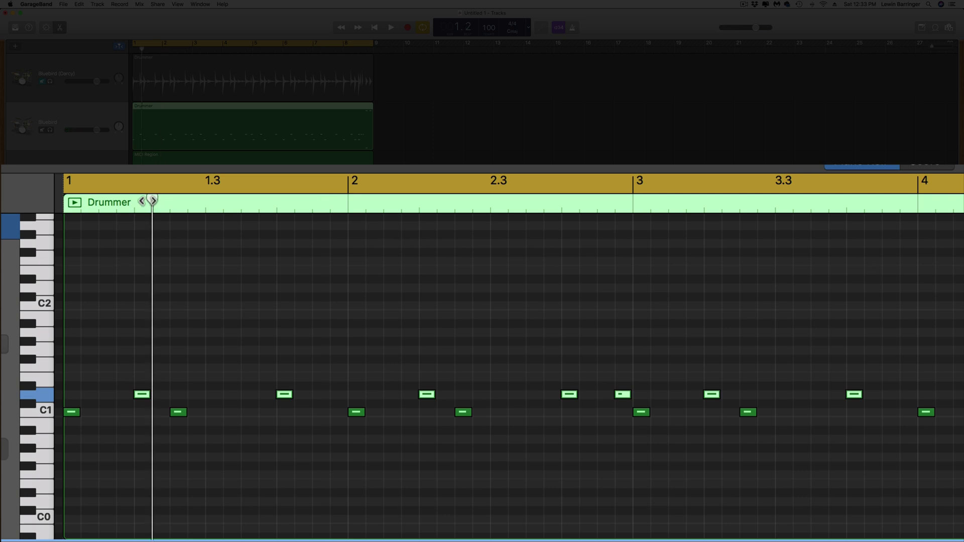
left_click_drag(152, 201, 135, 201)
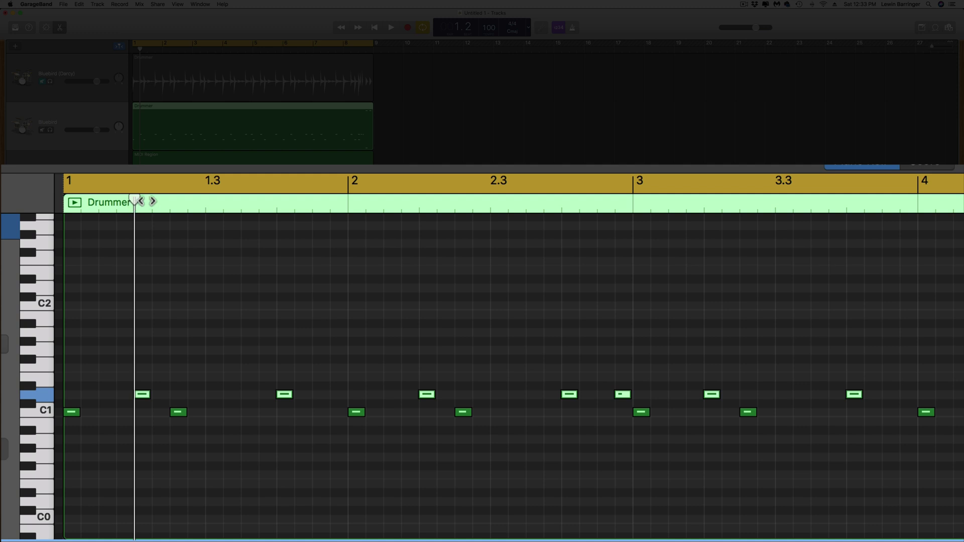
key("Delete")
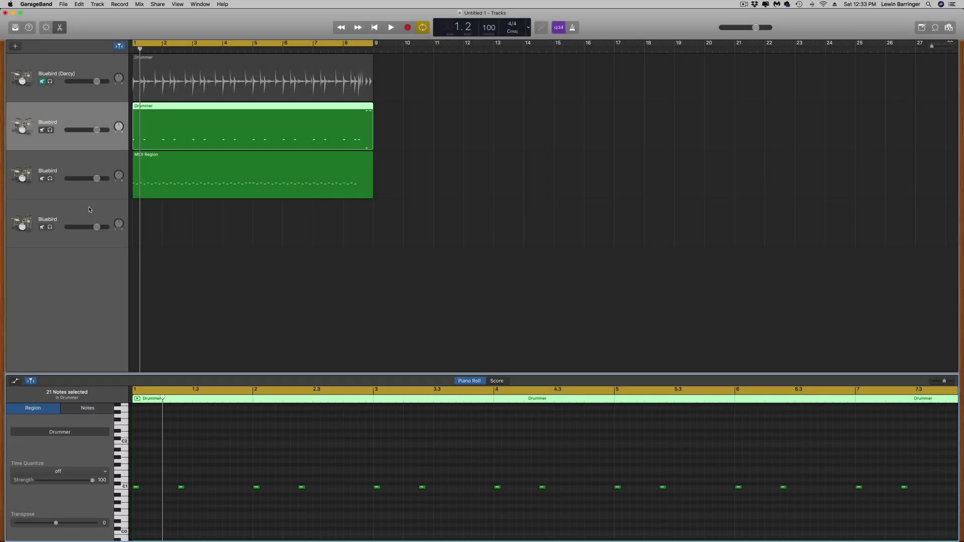
Step: Paste the snare notes onto the fourth Bluebird track and play the beat from the start
left_click(89, 210)
key("super+v")
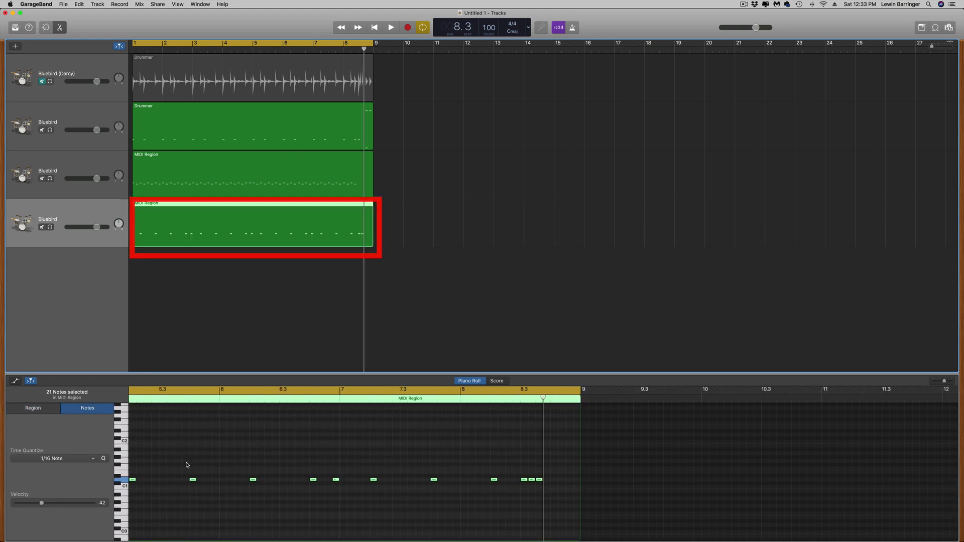
scroll(236, 469, "left", 10)
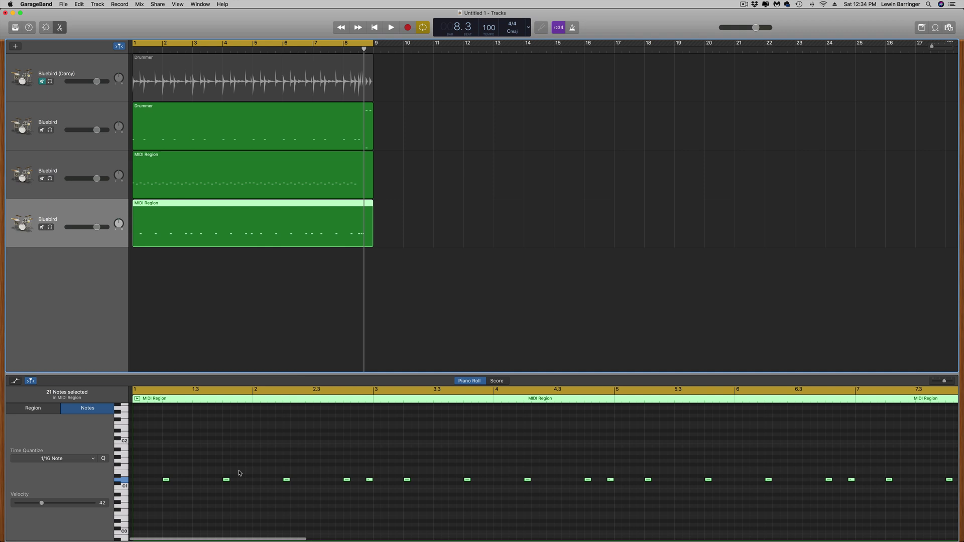
key("space")
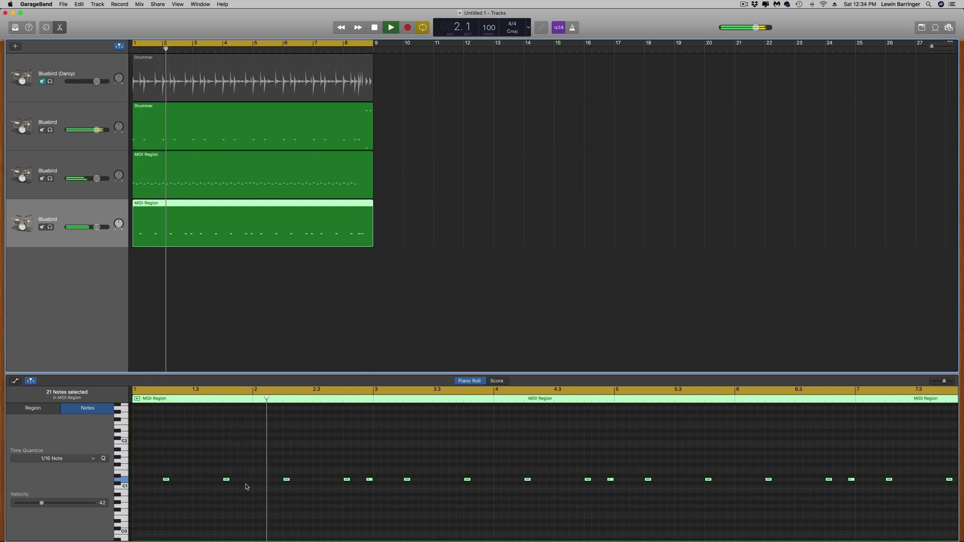
Step: Rename the three split Bluebird tracks Kick, HH and Snare
key("space")
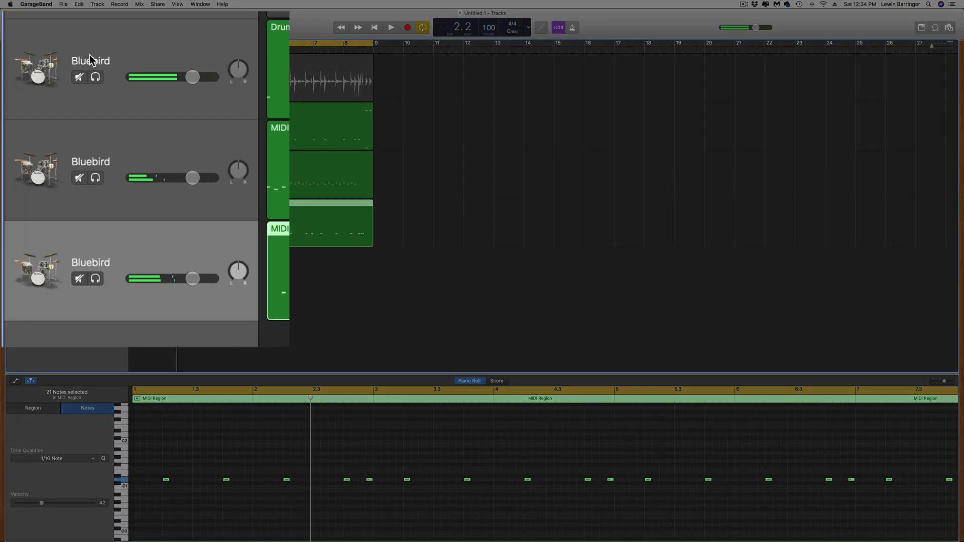
double_click(48, 122)
type("Kick")
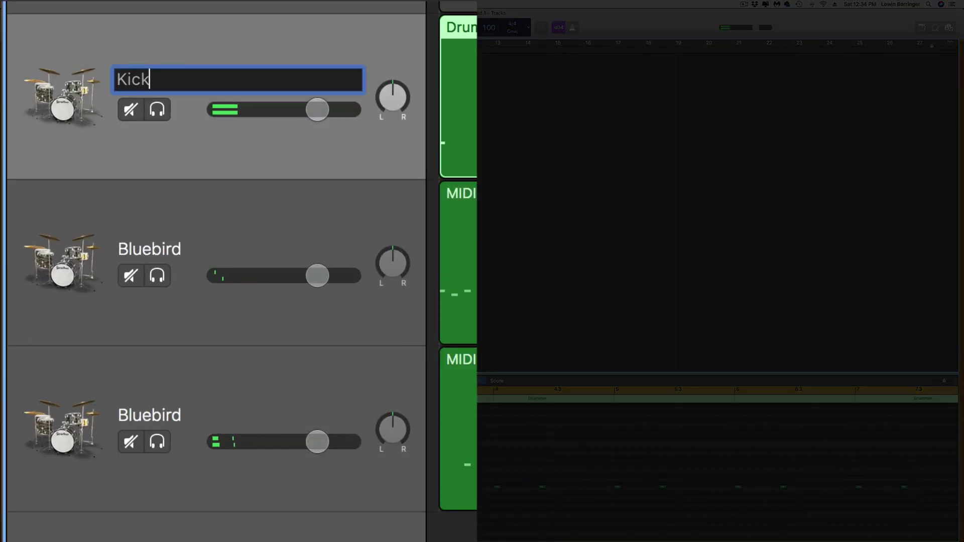
double_click(144, 247)
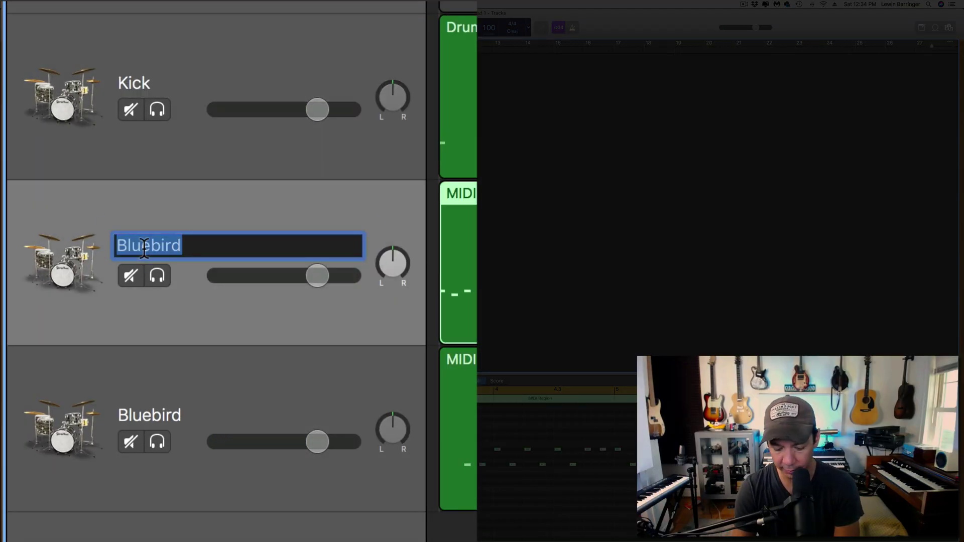
type("HH")
double_click(143, 414)
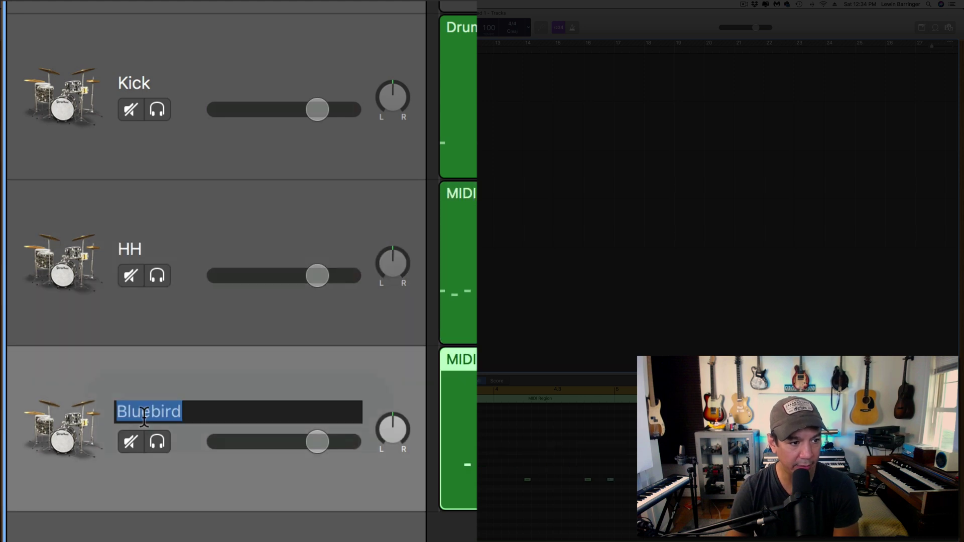
type("Snare")
key("Return")
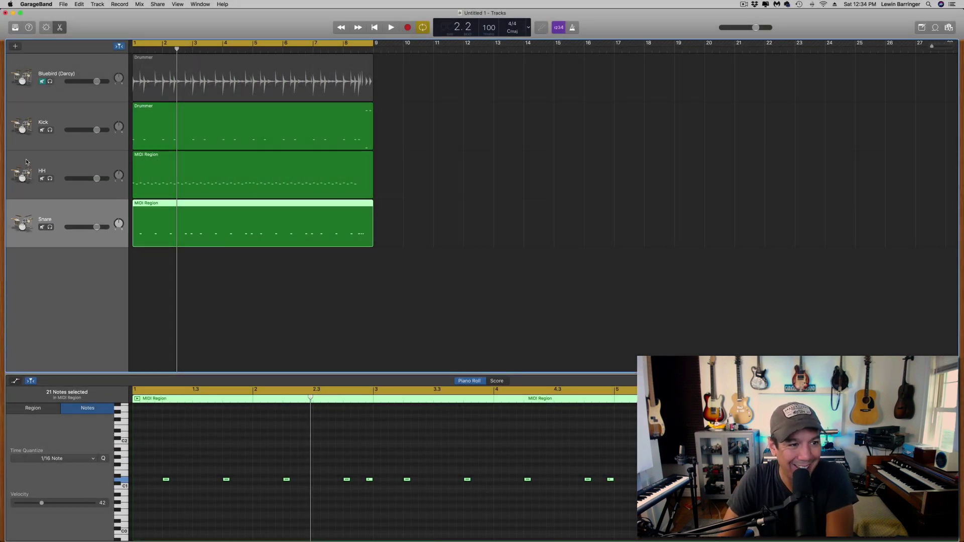
Step: Play the beat with HH and Kick muted to hear the snare alone
key("space")
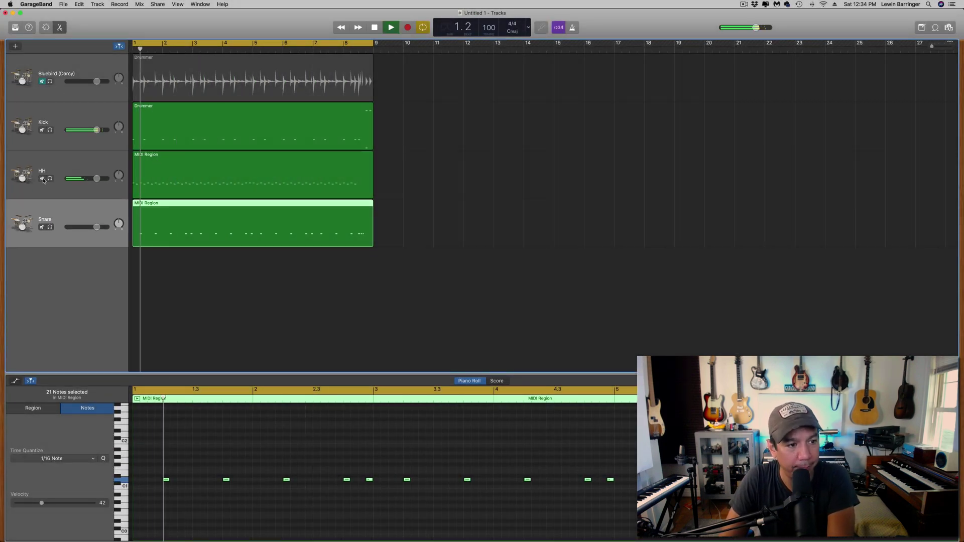
left_click(43, 179)
left_click(43, 130)
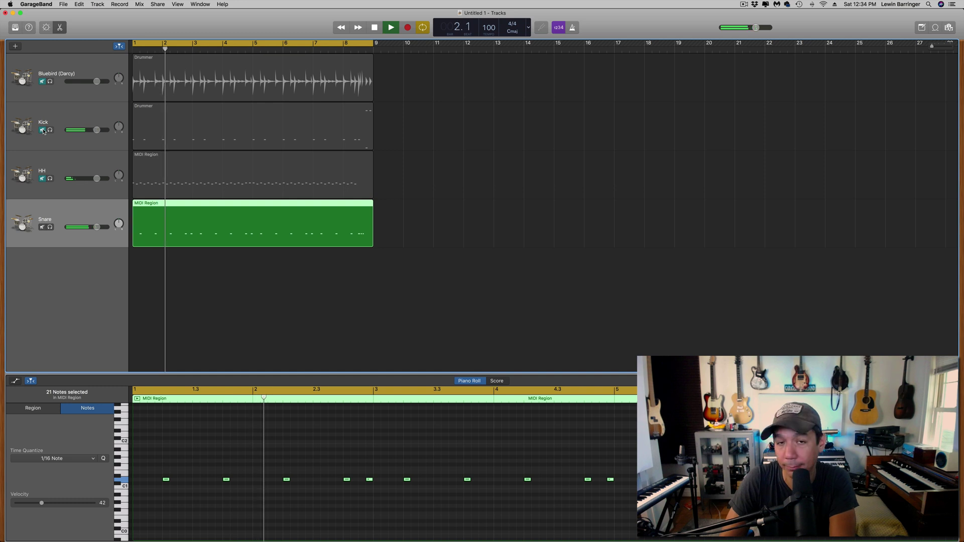
key("space")
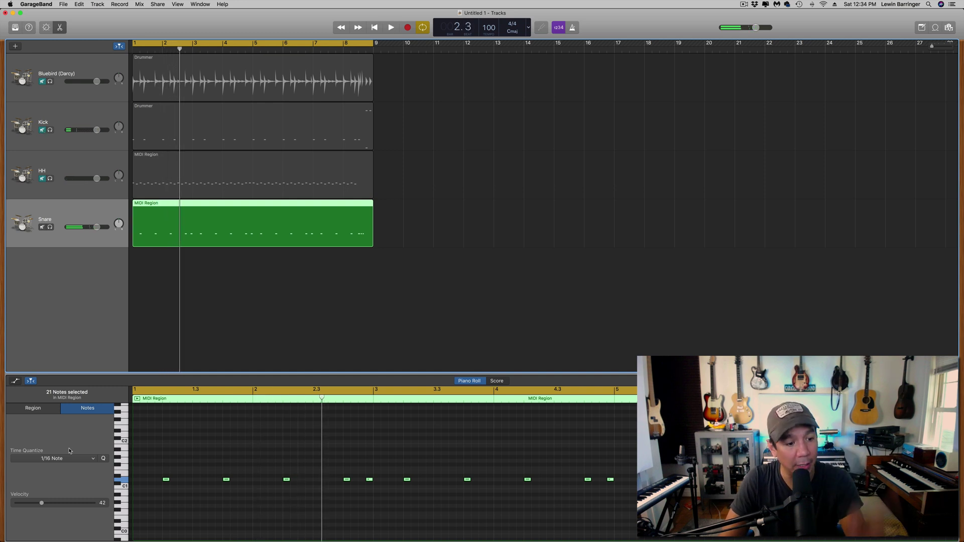
Step: Insert a Space Designer reverb into an empty plug-in slot on the Snare track
left_click(46, 27)
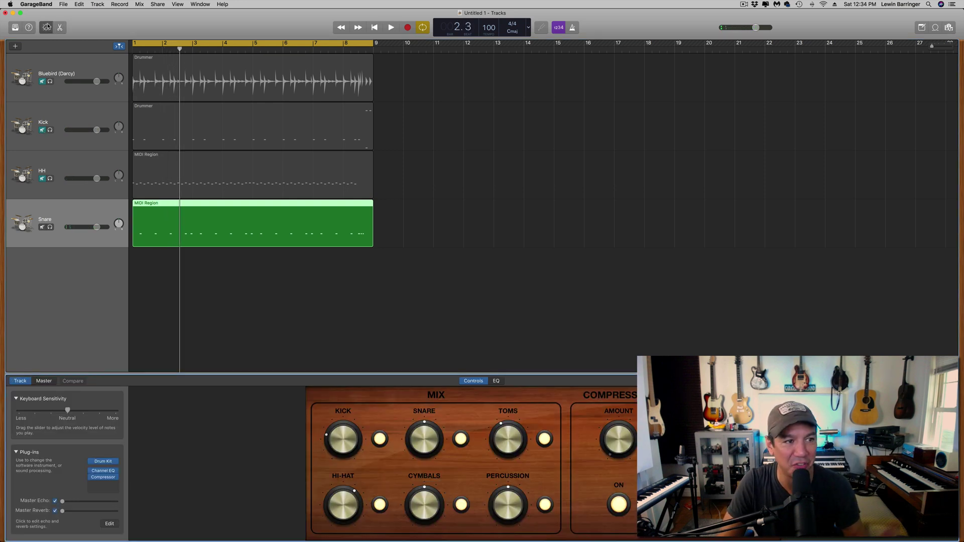
left_click(115, 485)
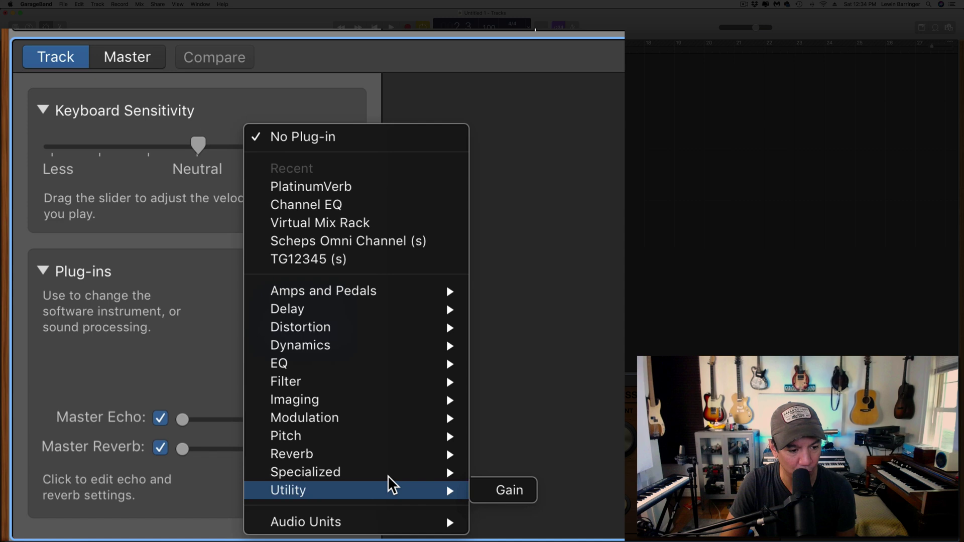
mouse_move(409, 459)
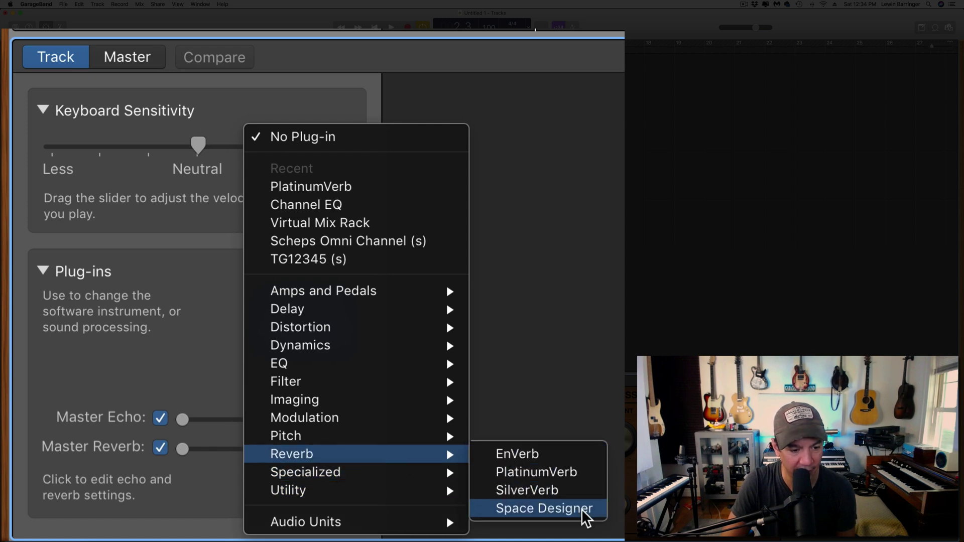
left_click(551, 509)
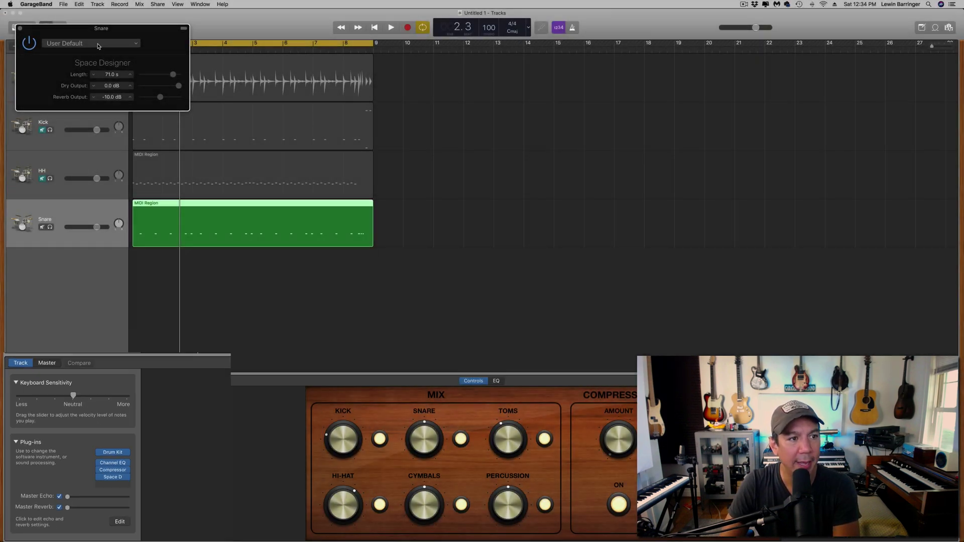
Step: Load the 04.4s Big Plate preset and play from the start to audition it
left_click(90, 43)
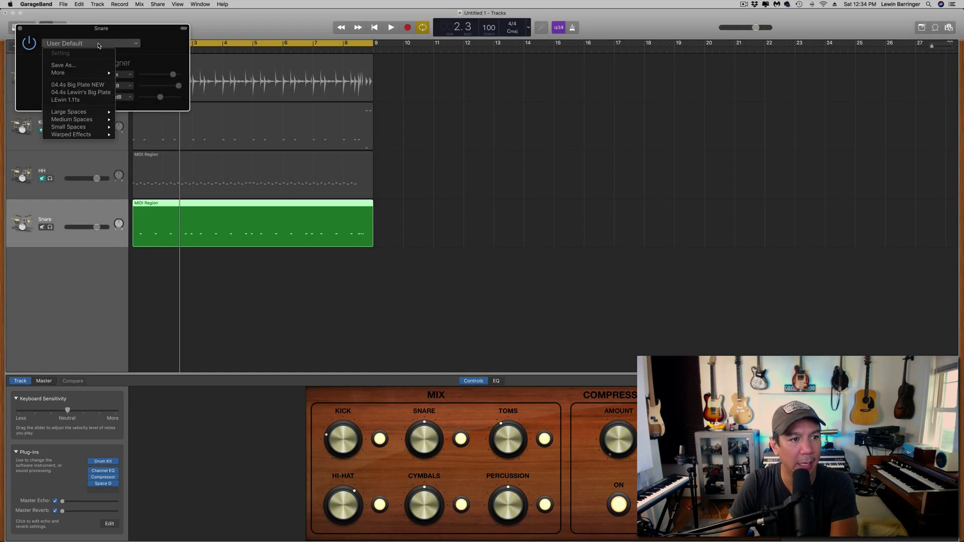
mouse_move(95, 112)
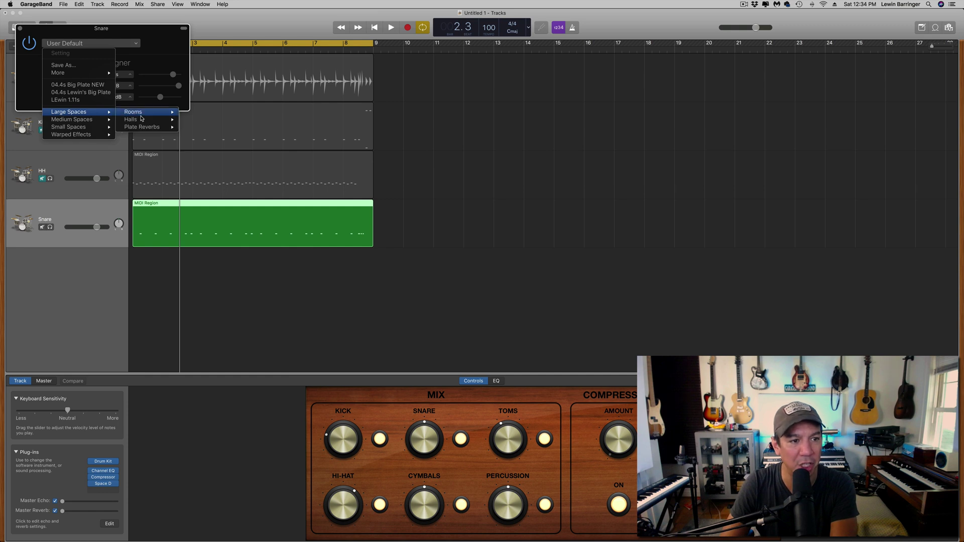
mouse_move(160, 119)
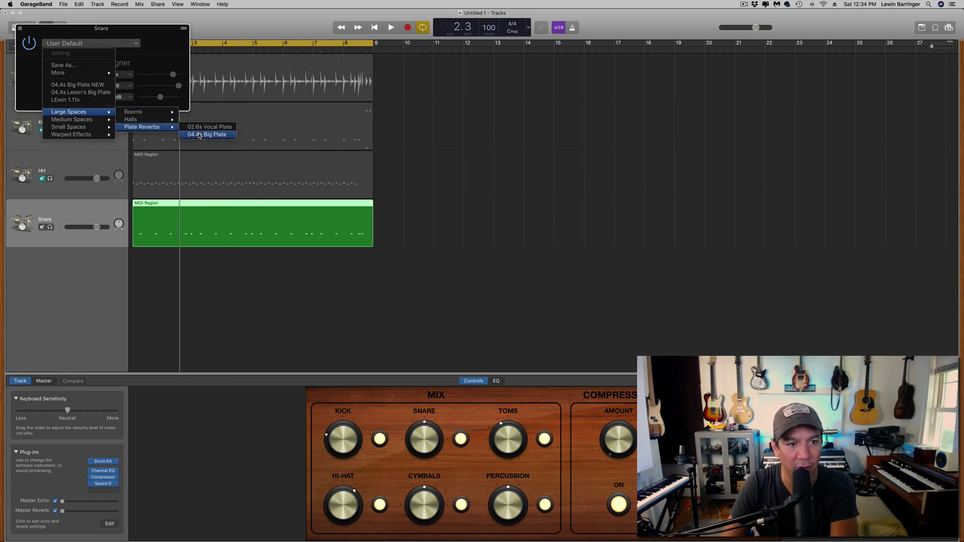
left_click(200, 135)
key("Return")
key("space")
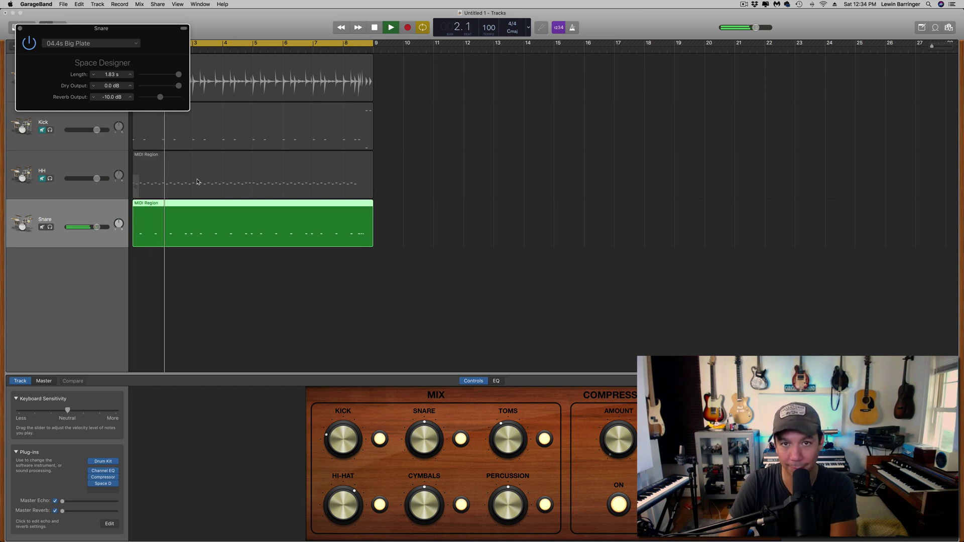
key("space")
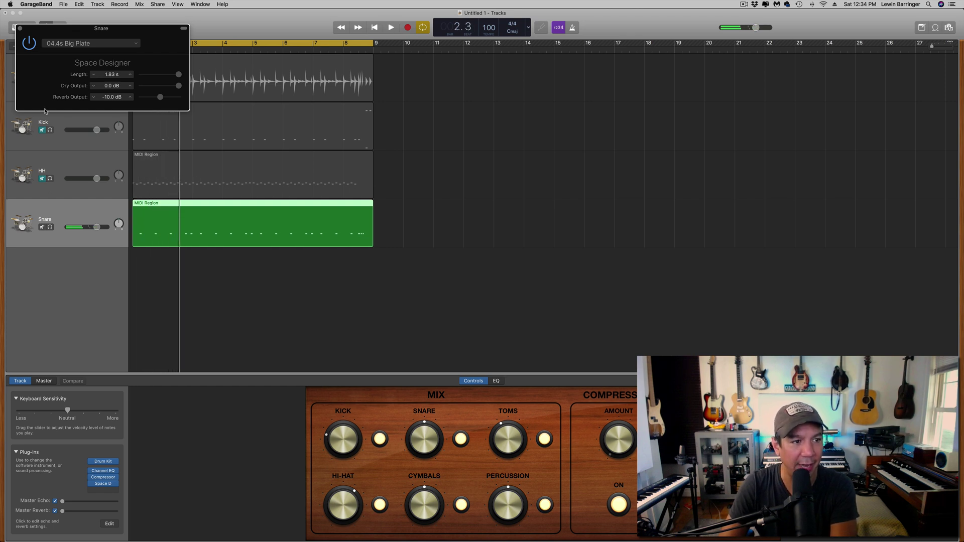
Step: Close Space Designer, unmute Kick and HH, and play all three drum tracks together
left_click(20, 29)
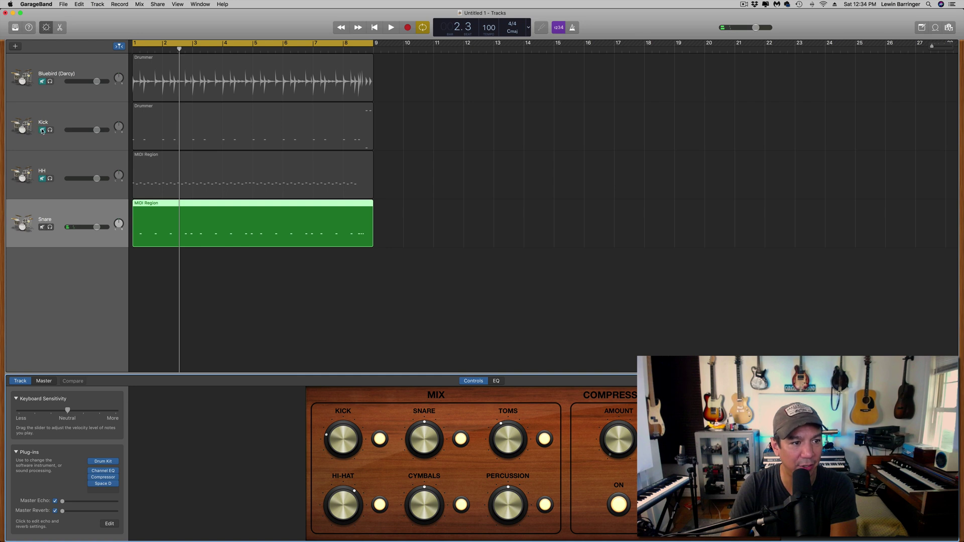
left_click_drag(43, 130, 42, 178)
key("space")
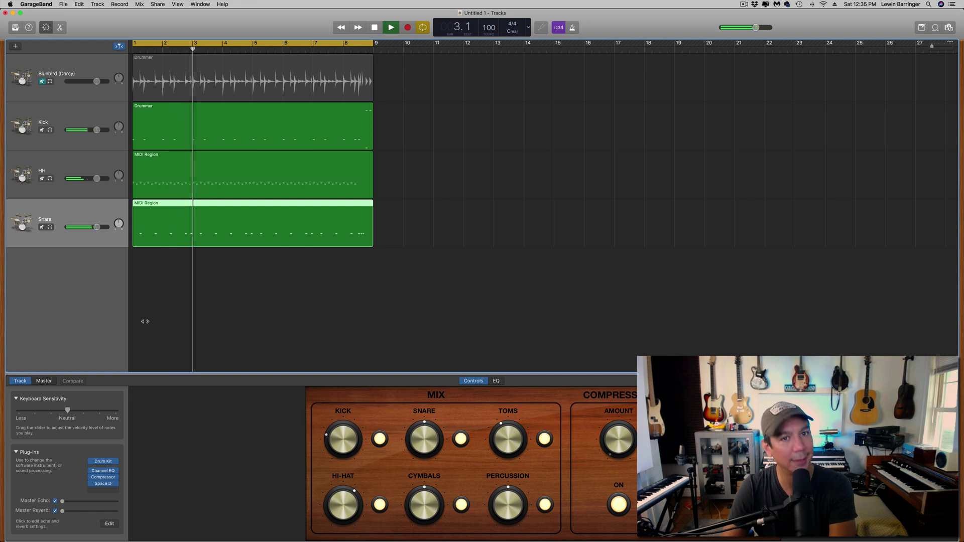
key("space")
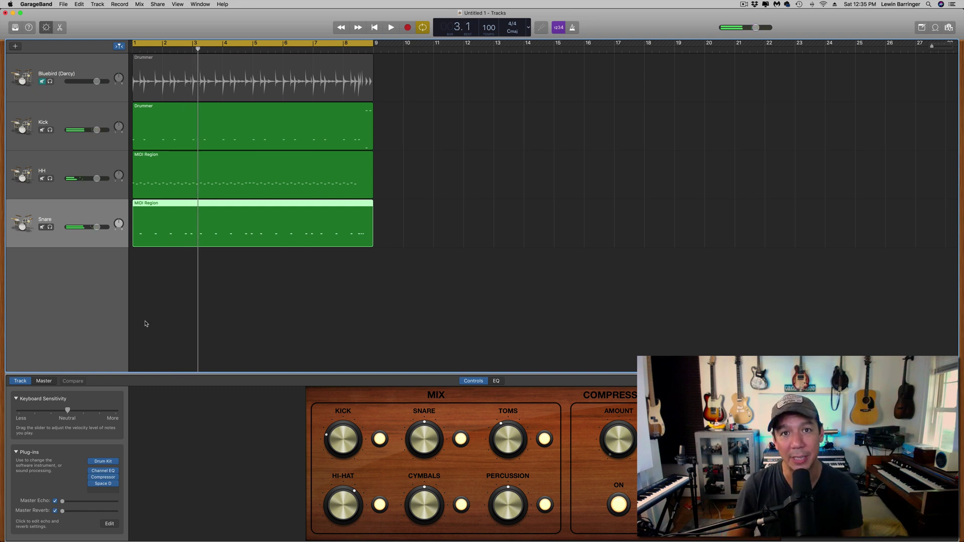